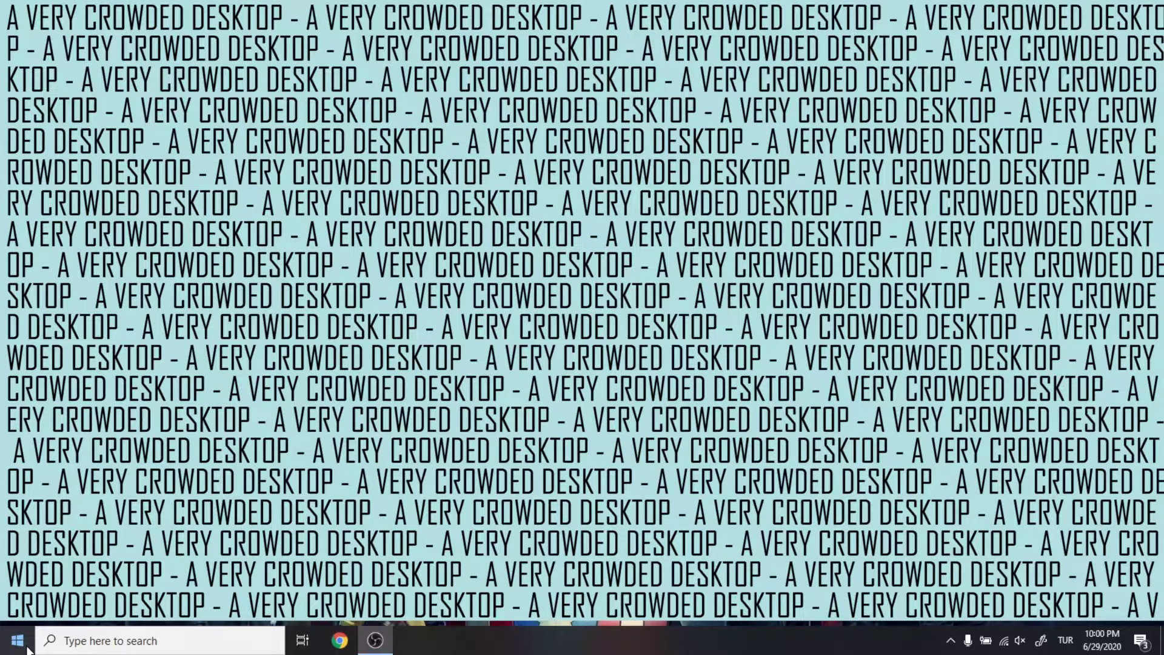
Launch Unity Hub and name a new 3D project SteamVRInitSetup.
{"action": "left_click", "coordinate": [27, 649]}
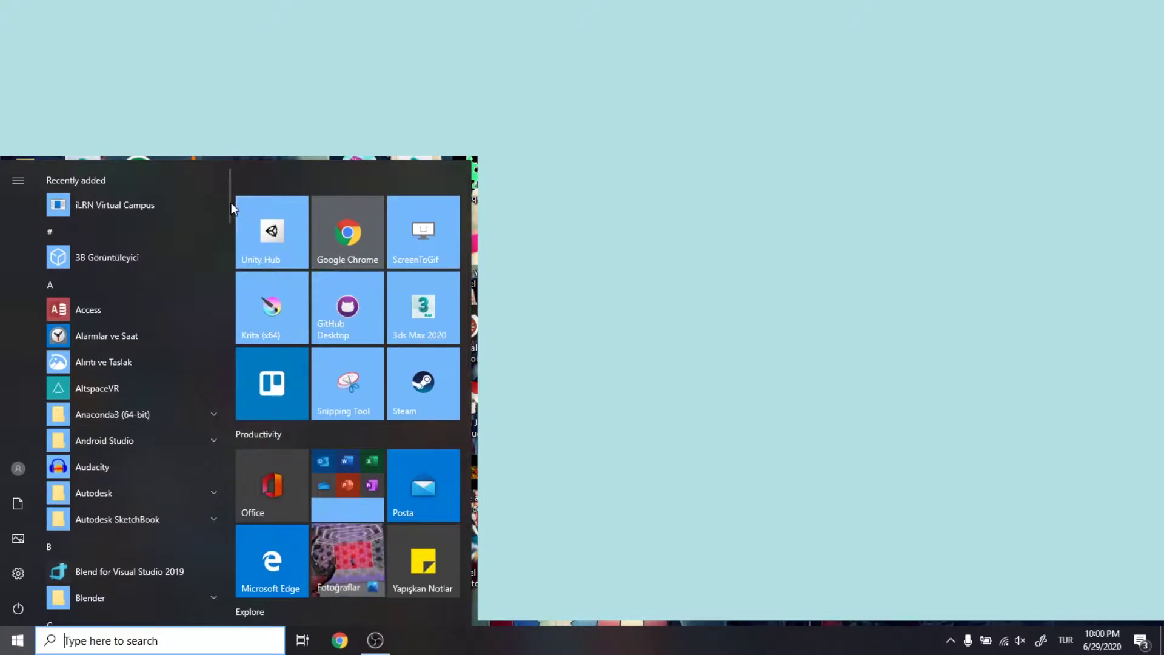
{"action": "left_click", "coordinate": [278, 246]}
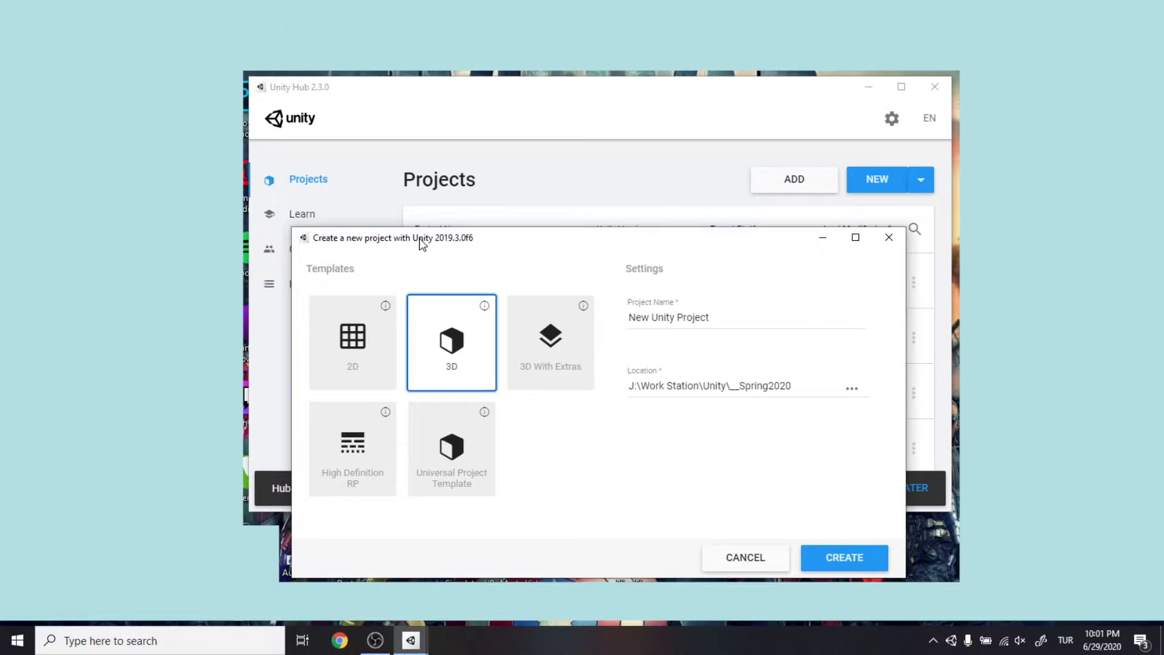
{"action": "triple_click", "coordinate": [723, 325]}
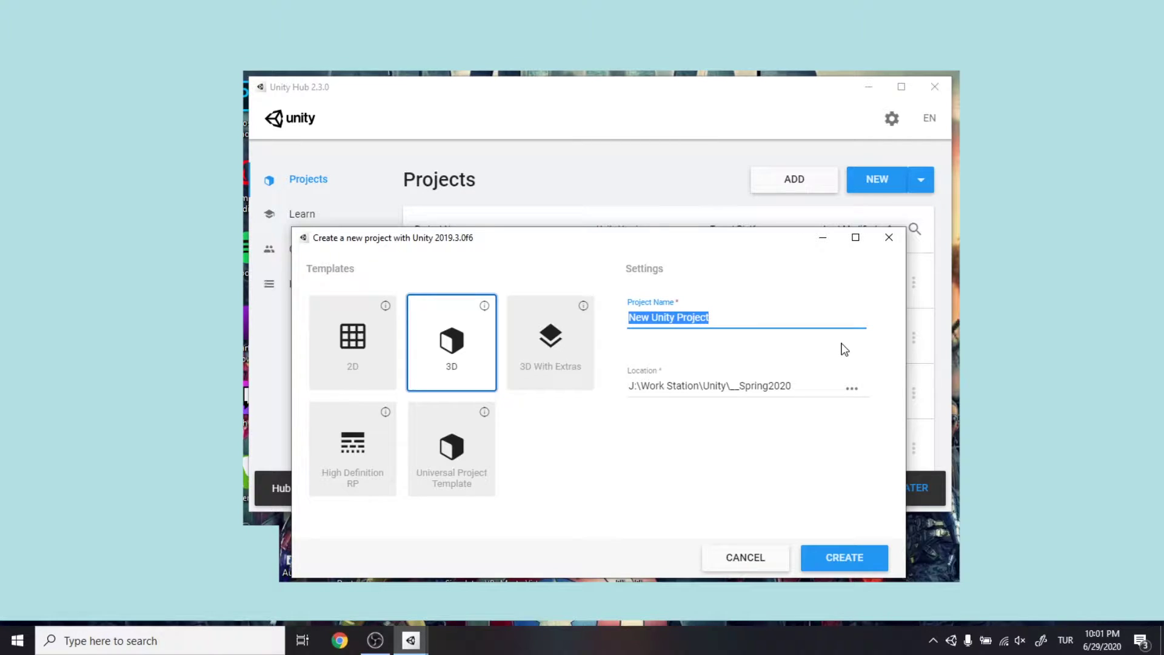
{"action": "type", "text": "SteamVRInit"}
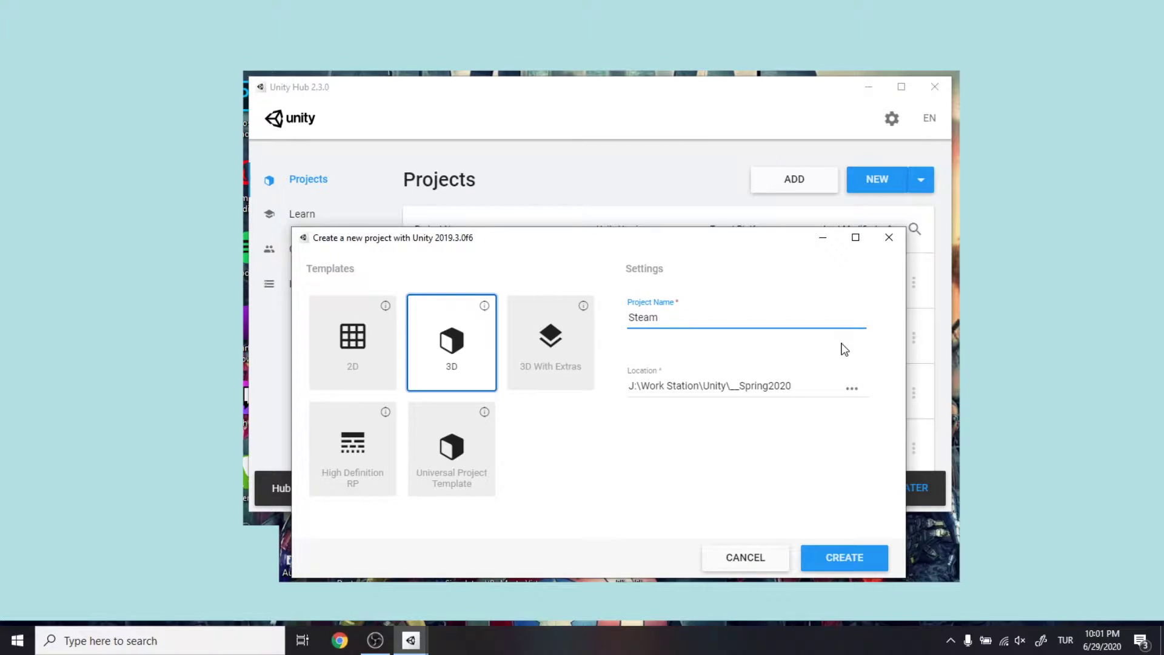
{"action": "type", "text": "Setup"}
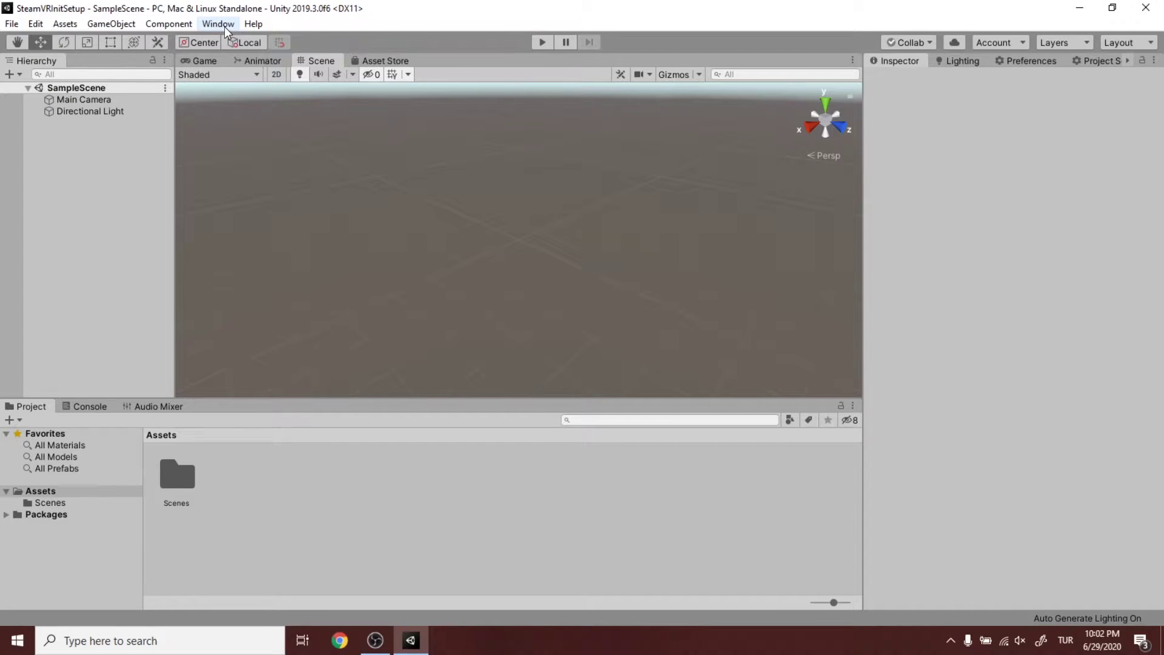
Find the SteamVR Plugin in the editor's Asset Store by searching steamvr.
{"action": "left_click", "coordinate": [224, 27]}
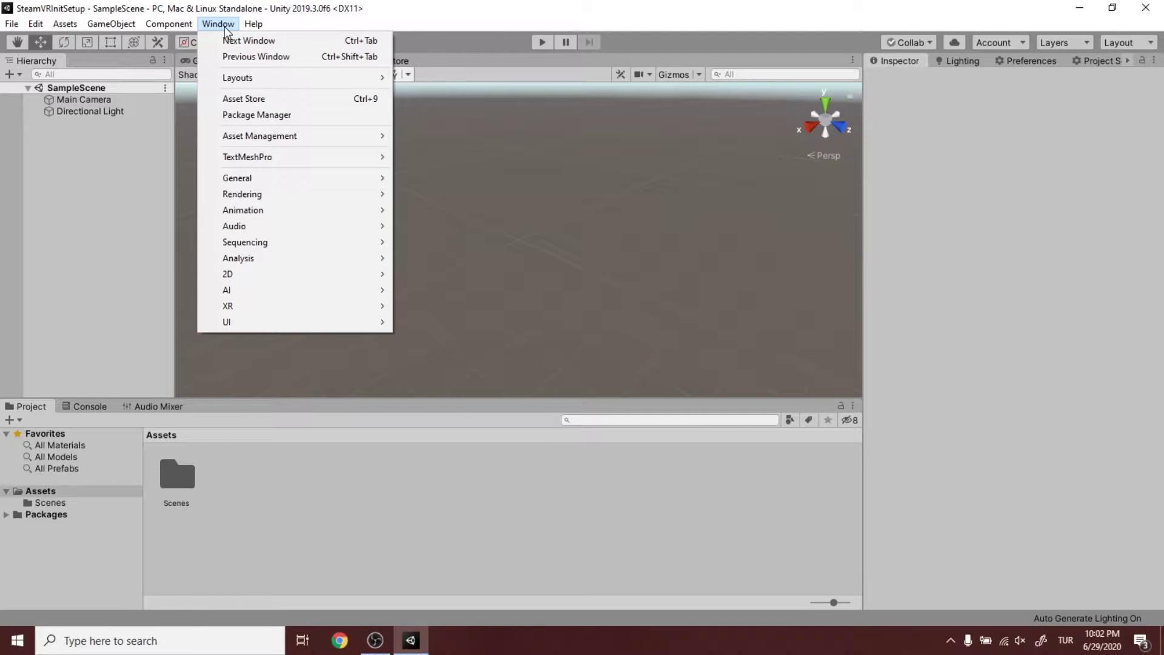
{"action": "left_click", "coordinate": [265, 99]}
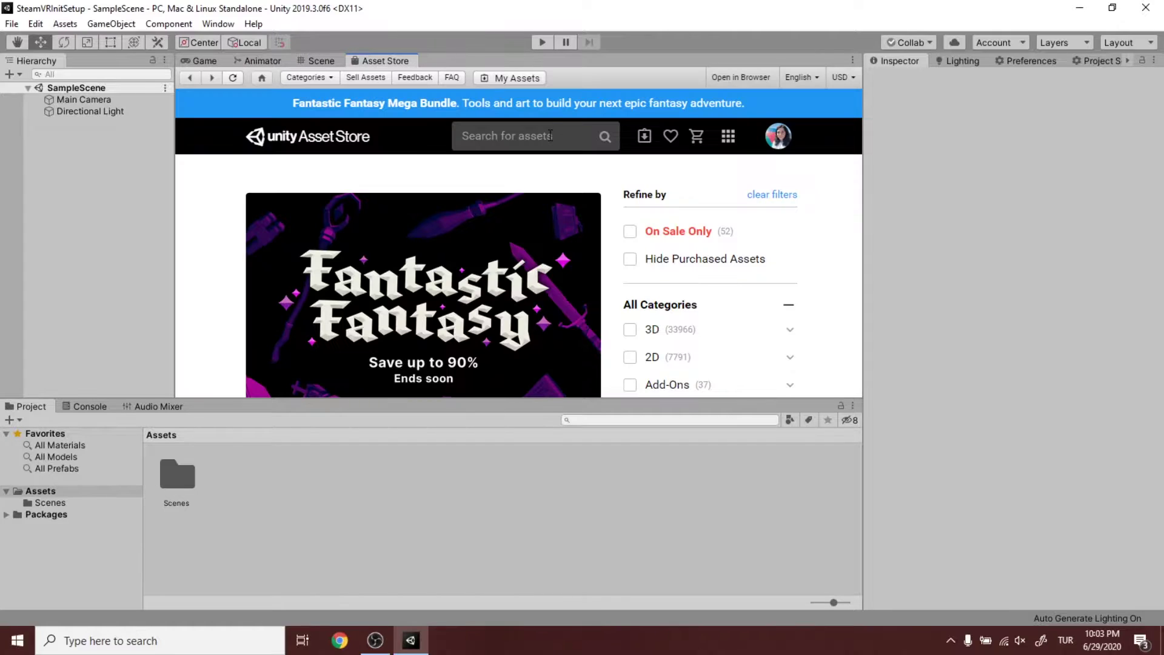
{"action": "left_click", "coordinate": [550, 134]}
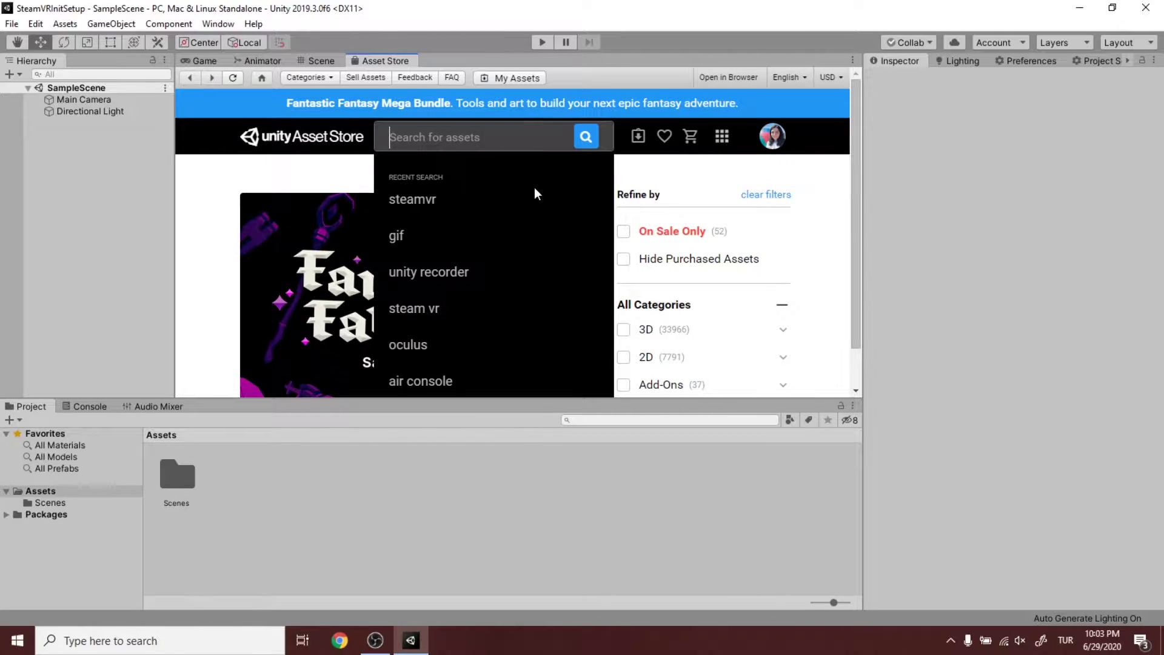
{"action": "left_click", "coordinate": [549, 194]}
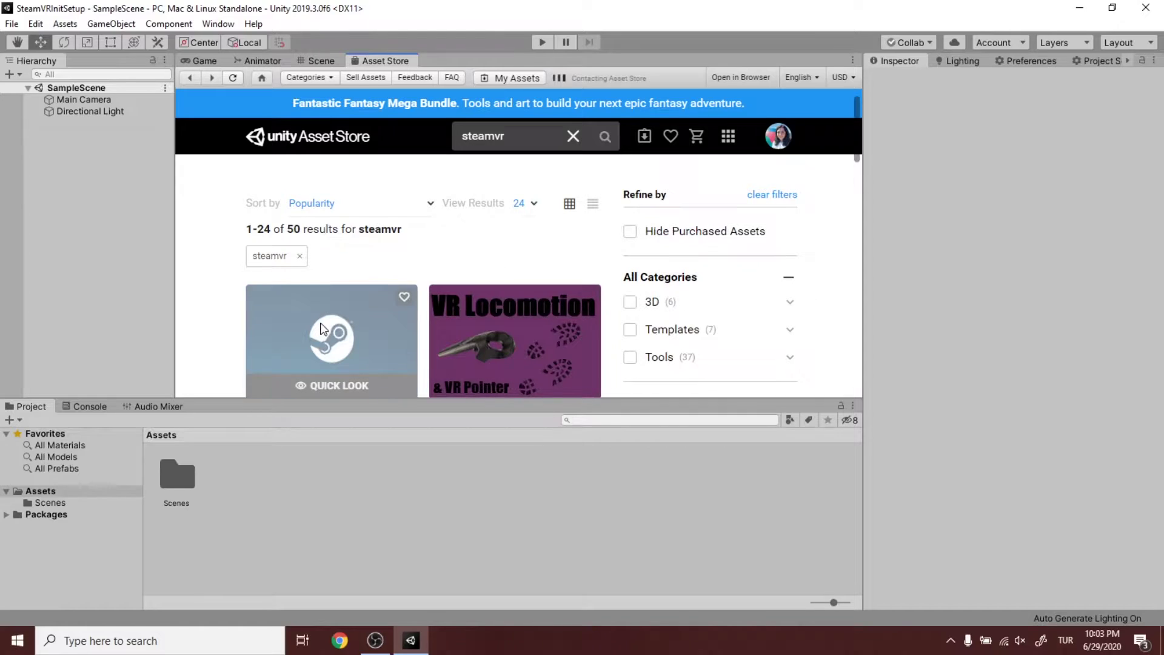
{"action": "left_click", "coordinate": [324, 329]}
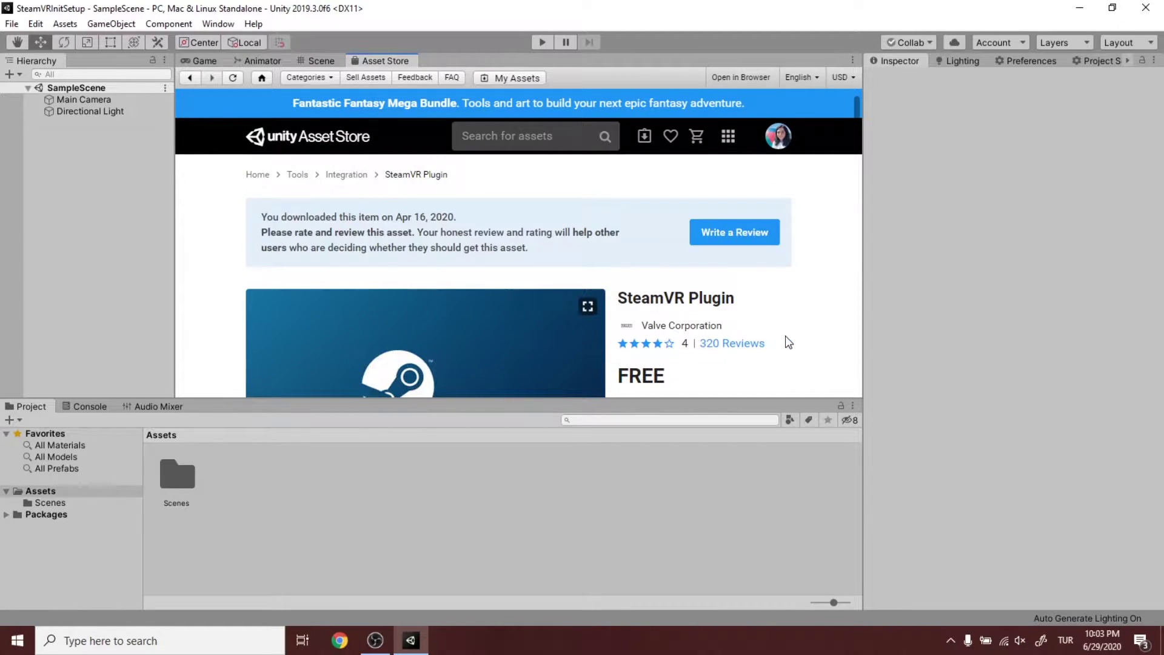
Import every file of the SteamVR Plugin package into the project.
{"action": "scroll", "coordinate": [788, 285], "scroll_direction": "down", "scroll_amount": 5}
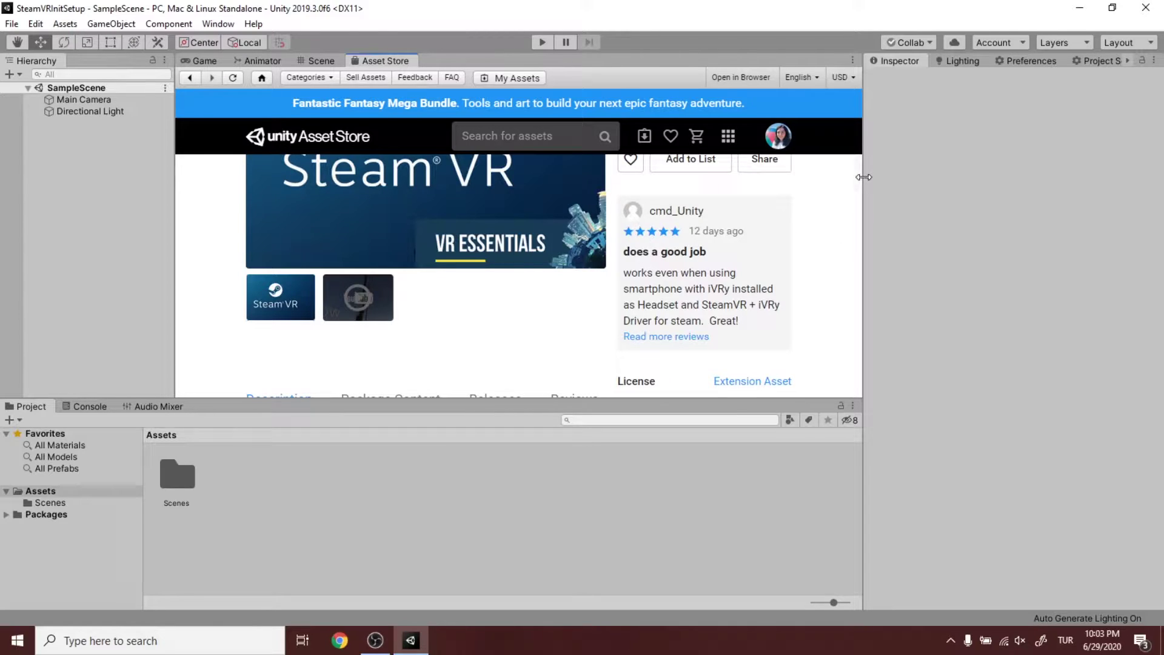
{"action": "left_click_drag", "start_coordinate": [859, 177], "coordinate": [858, 160]}
{"action": "left_click", "coordinate": [758, 251]}
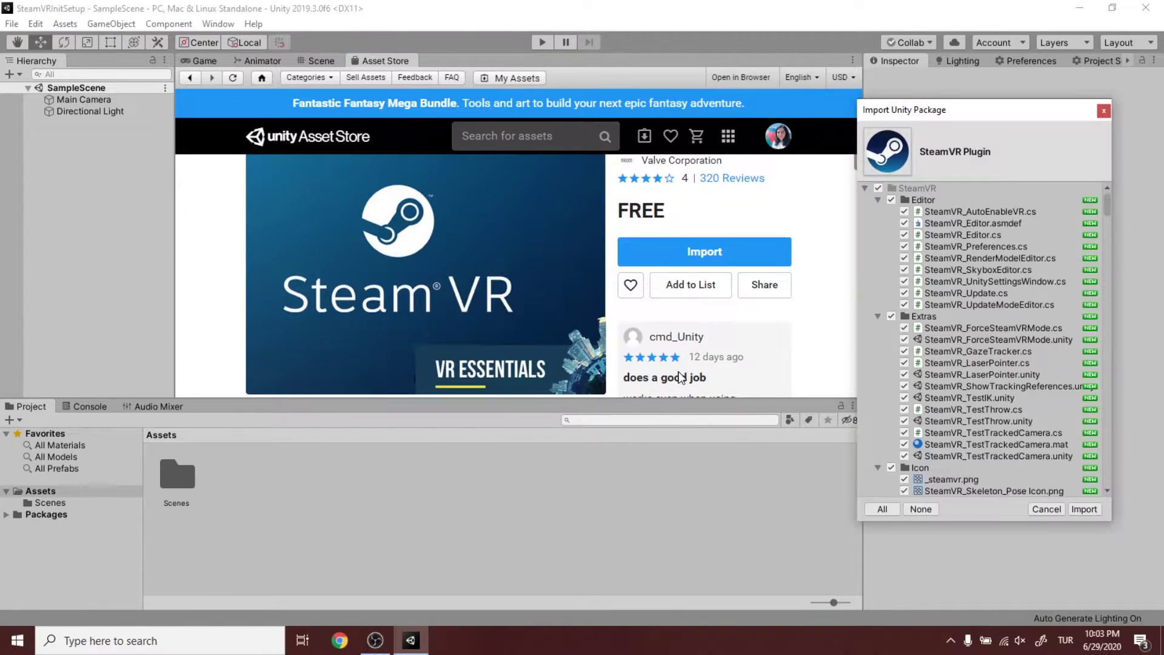
{"action": "left_click", "coordinate": [1084, 510]}
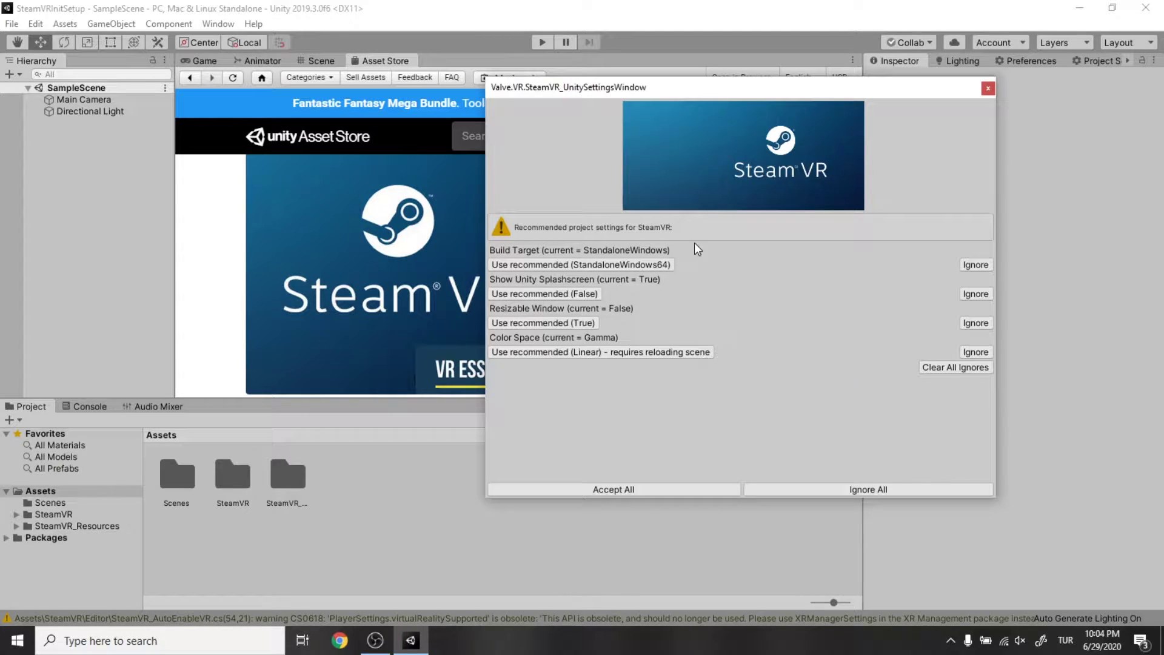
Accept all recommended SteamVR settings, dismiss the confirmation, and return to the Scene view.
{"action": "left_click", "coordinate": [682, 489]}
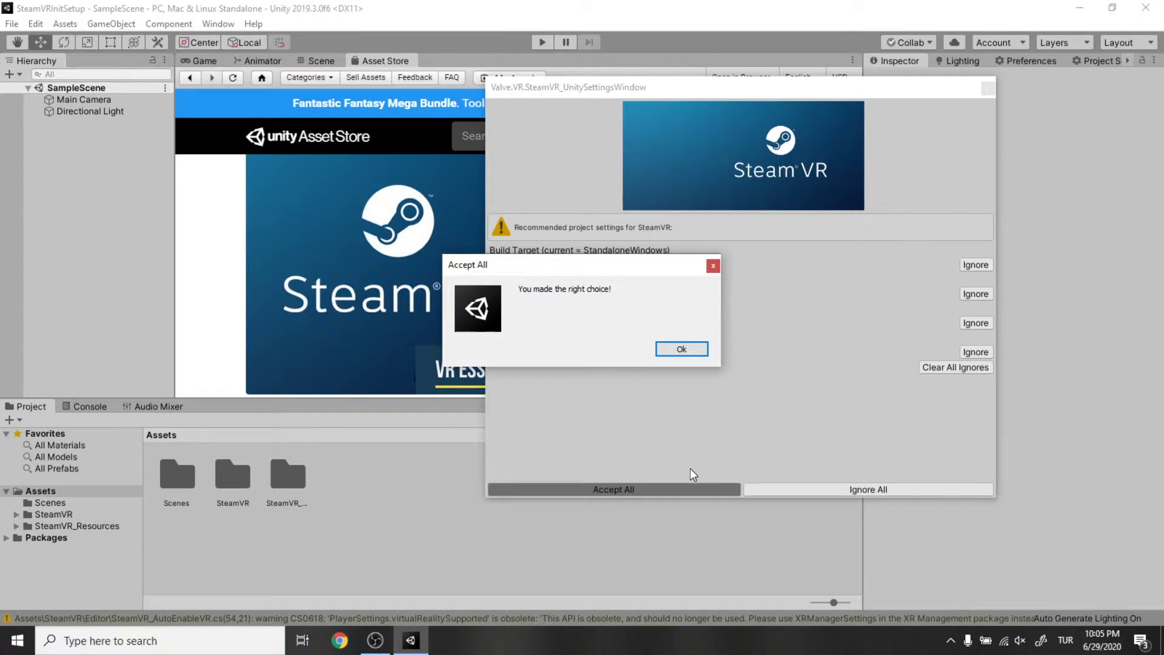
{"action": "left_click", "coordinate": [688, 351]}
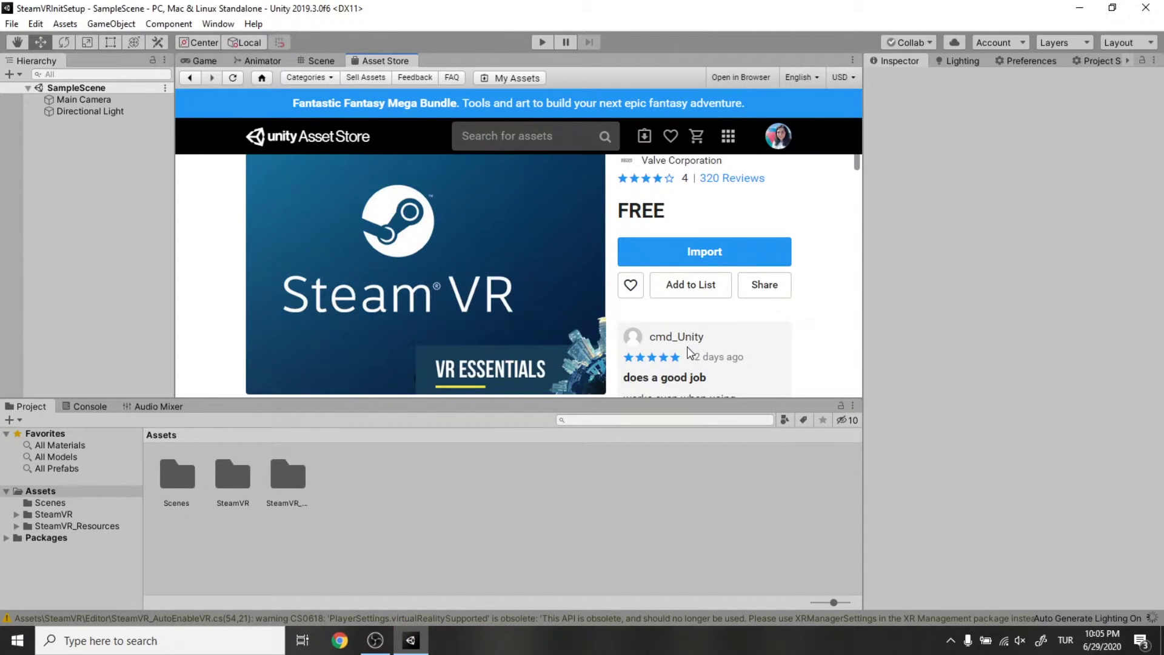
{"action": "left_click", "coordinate": [320, 60]}
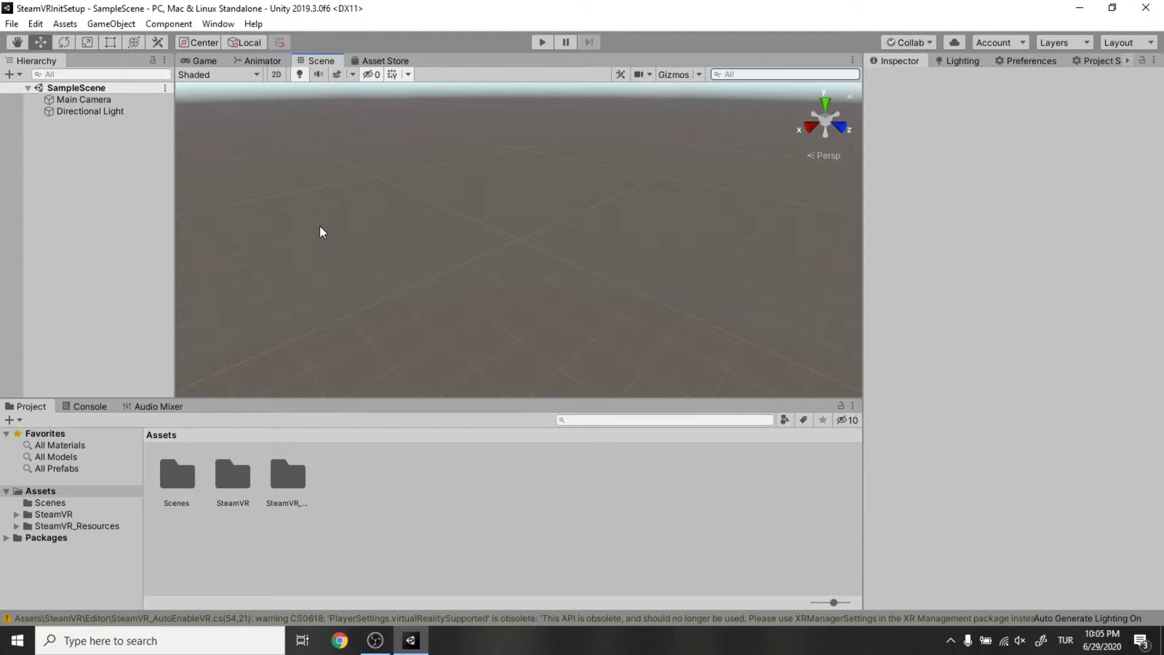
Copy the example SteamVR input actions, save and generate them, then close SteamVR Input.
{"action": "left_click", "coordinate": [215, 25]}
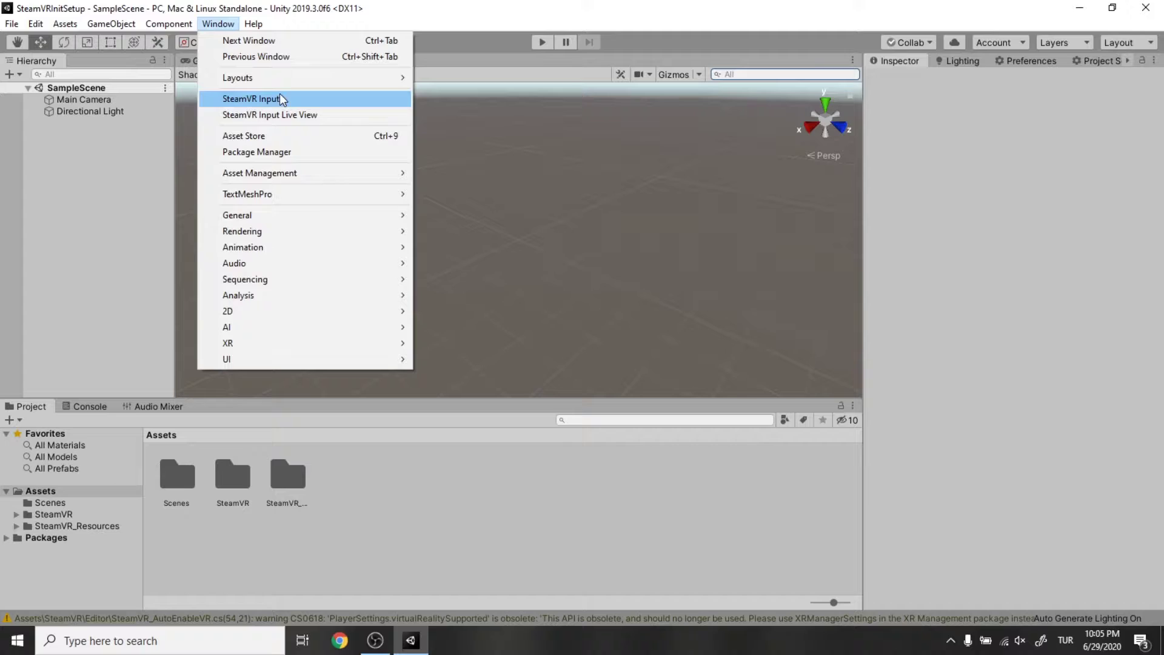
{"action": "left_click", "coordinate": [279, 94]}
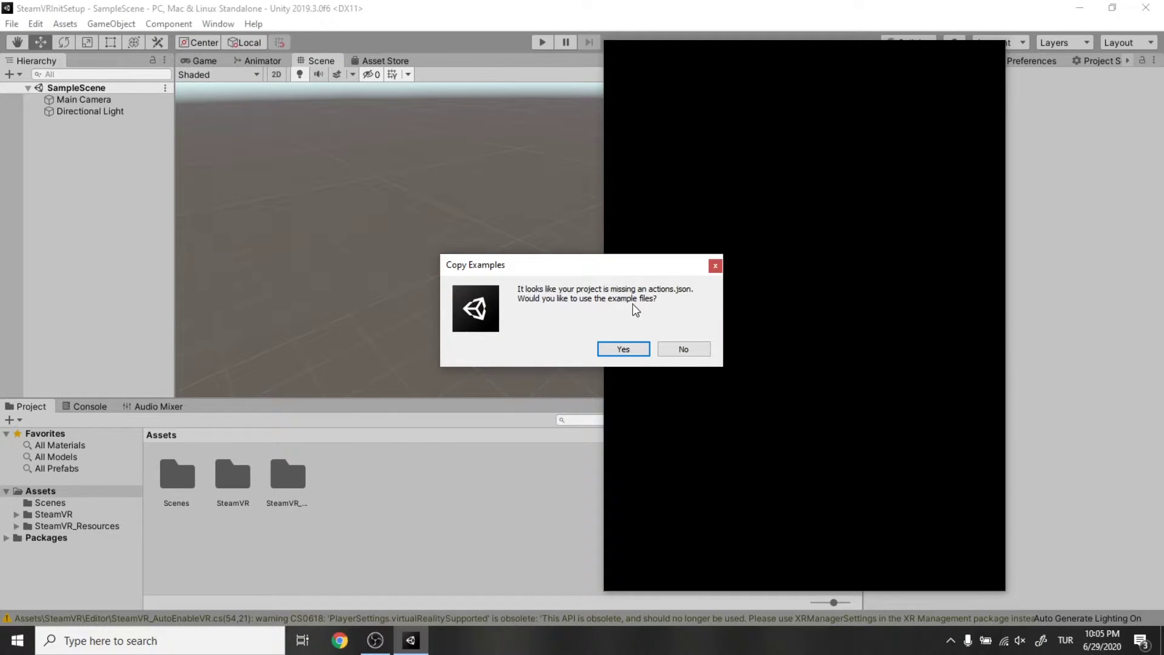
{"action": "left_click", "coordinate": [637, 349]}
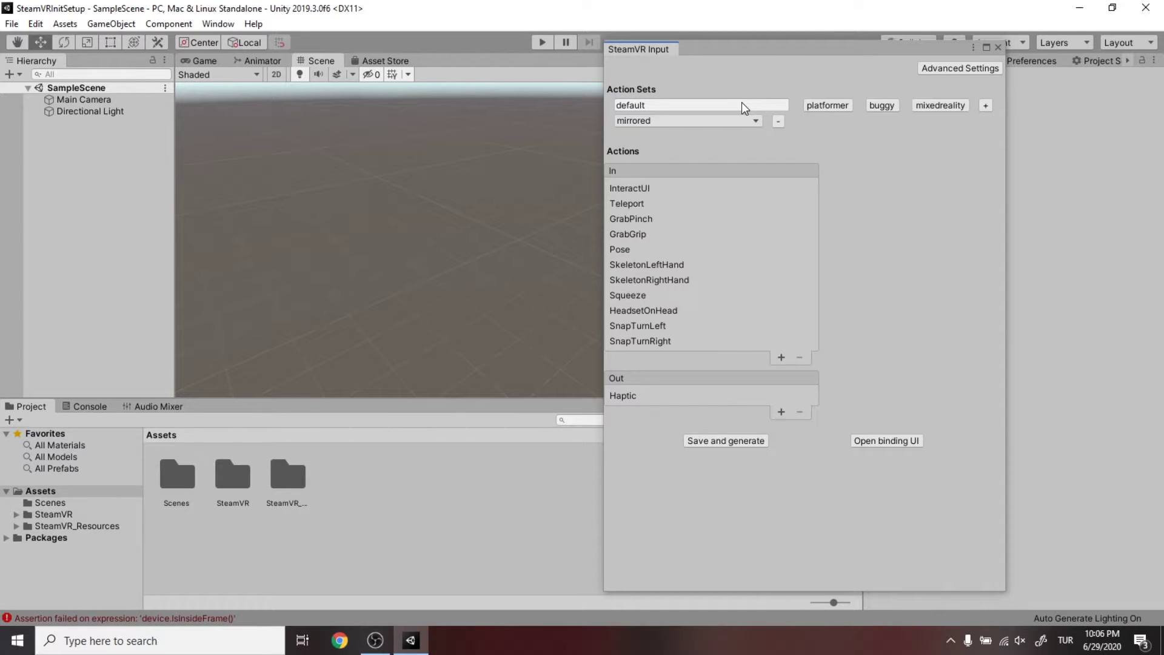
{"action": "left_click", "coordinate": [738, 445]}
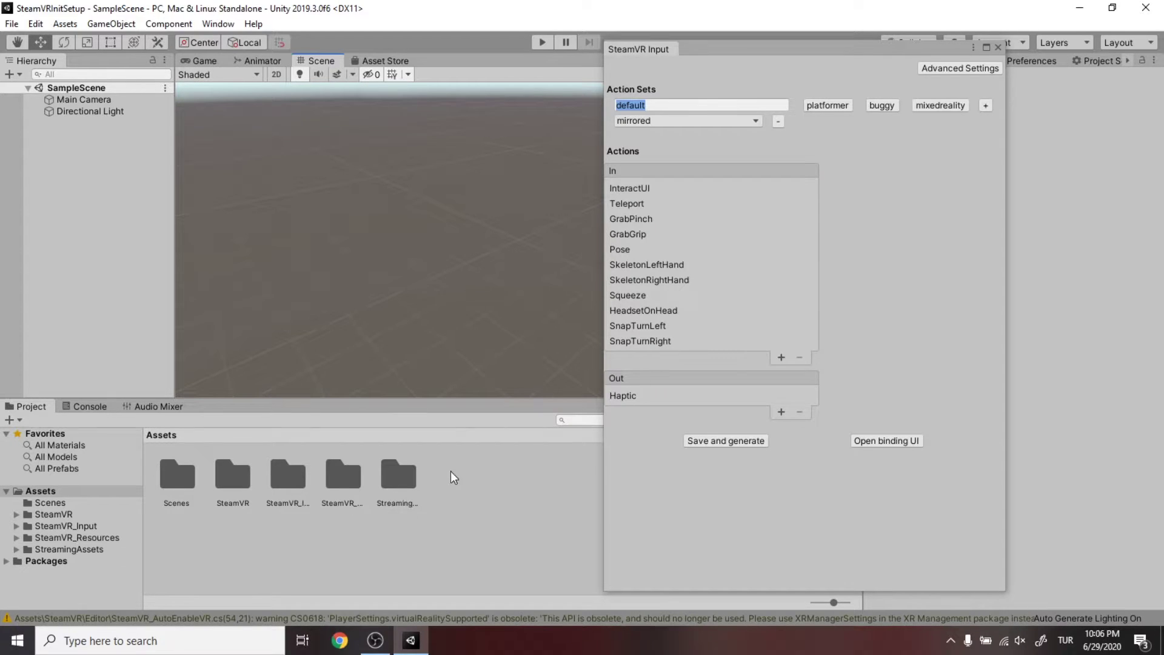
{"action": "left_click", "coordinate": [998, 47]}
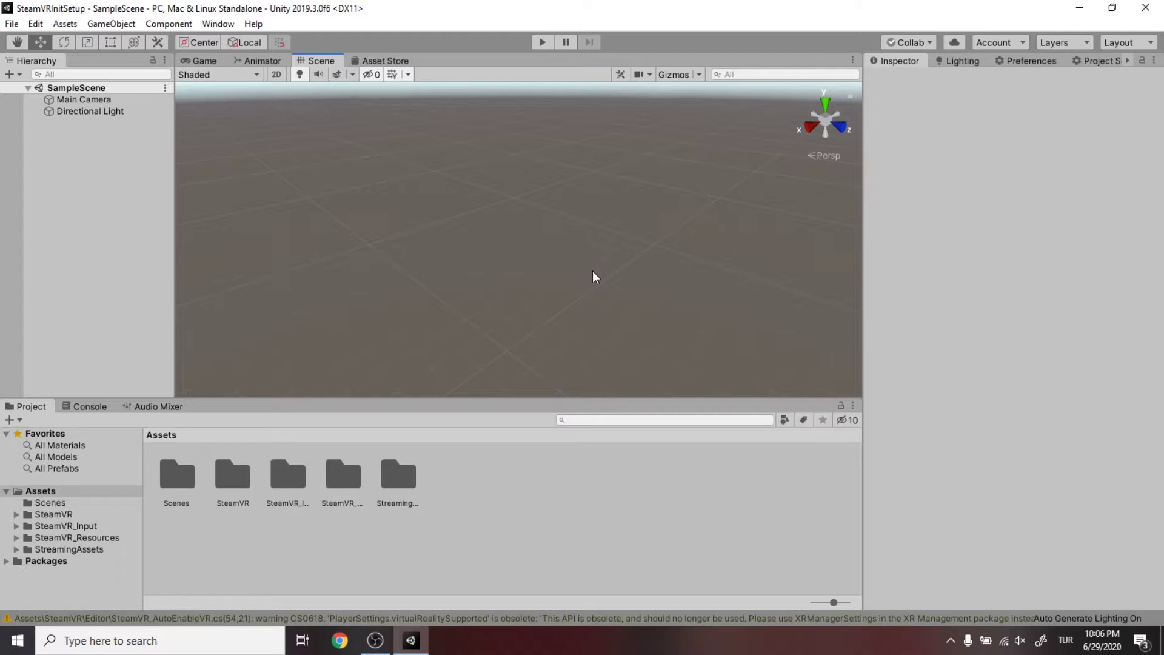
Find the SteamVR Player prefab via a 'player' asset search and place it in the scene.
{"action": "left_click", "coordinate": [647, 420]}
{"action": "type", "text": "playe"}
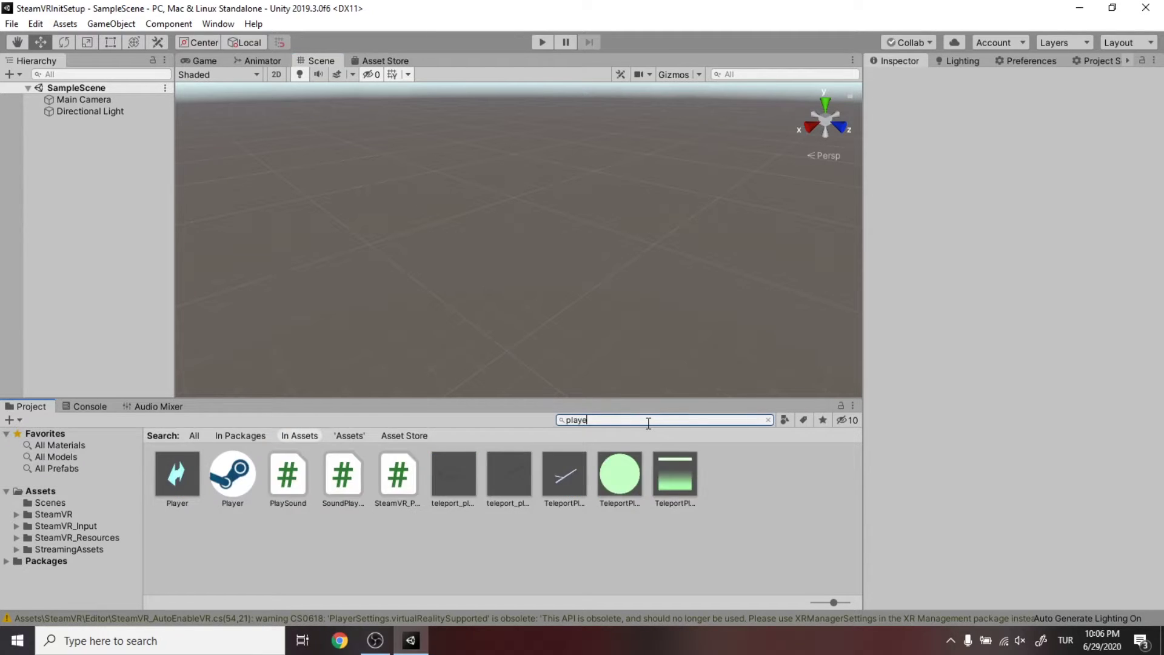
{"action": "type", "text": "r"}
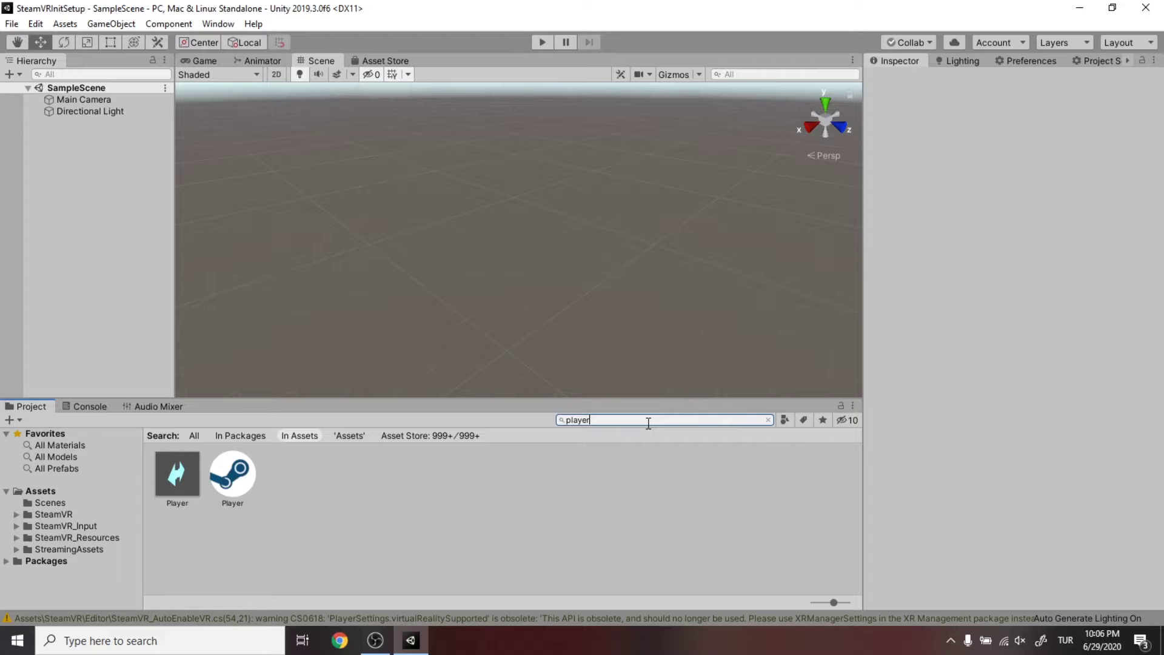
{"action": "left_click", "coordinate": [188, 486]}
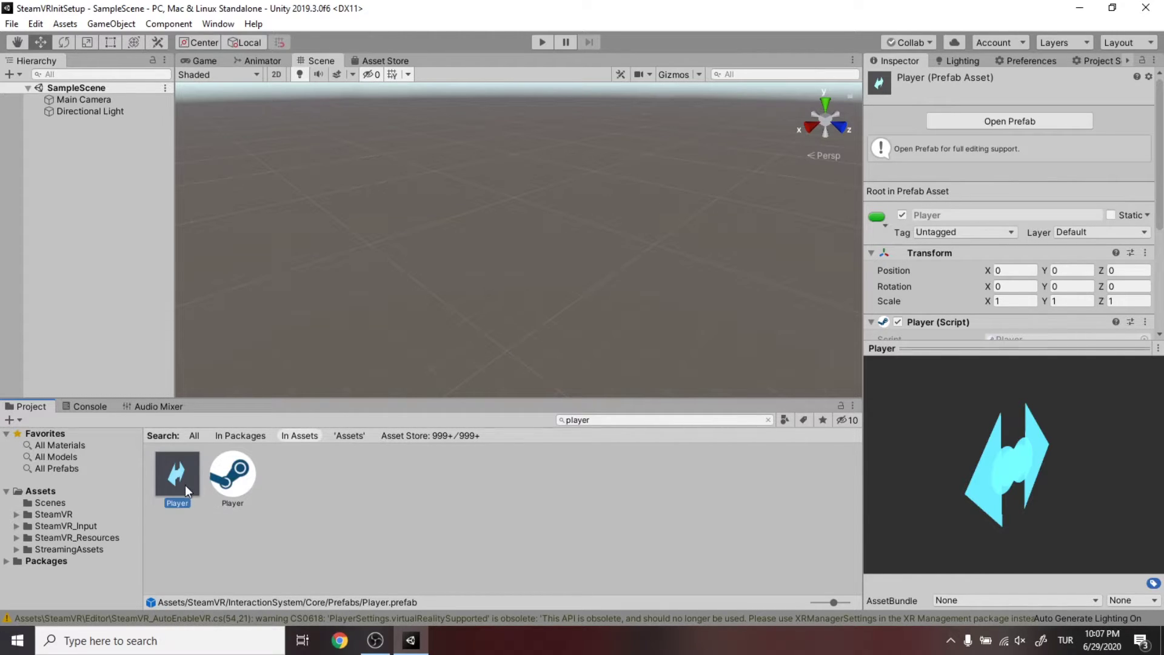
{"action": "left_click_drag", "start_coordinate": [177, 473], "coordinate": [73, 124]}
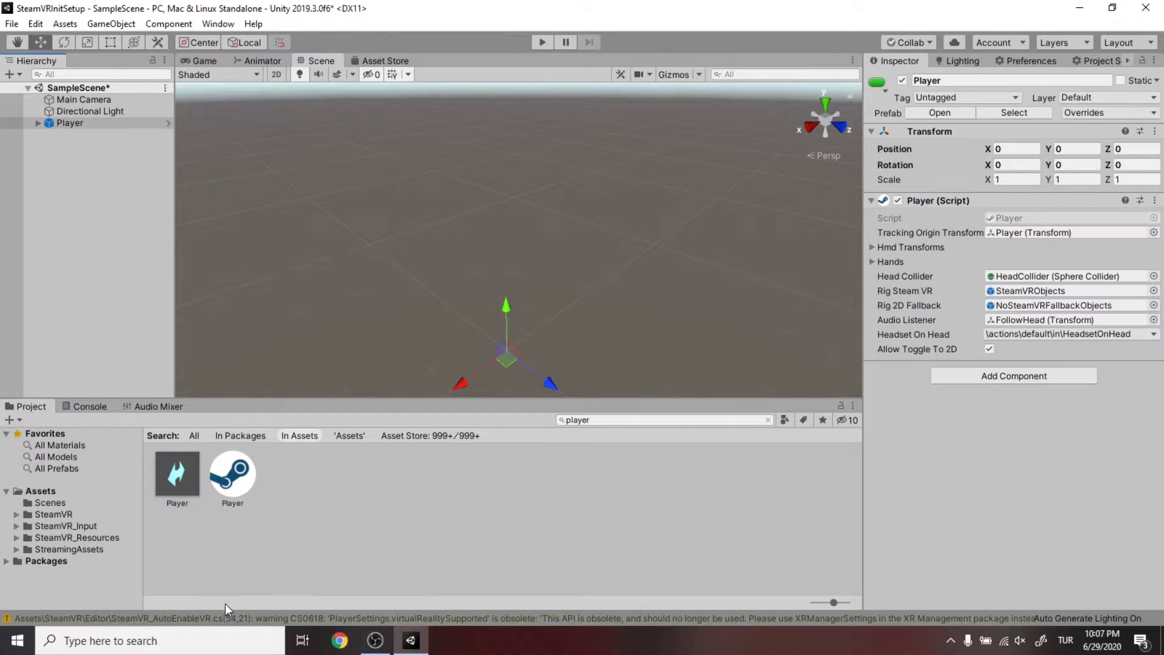
{"action": "left_click", "coordinate": [81, 125]}
{"action": "double_click", "coordinate": [81, 125]}
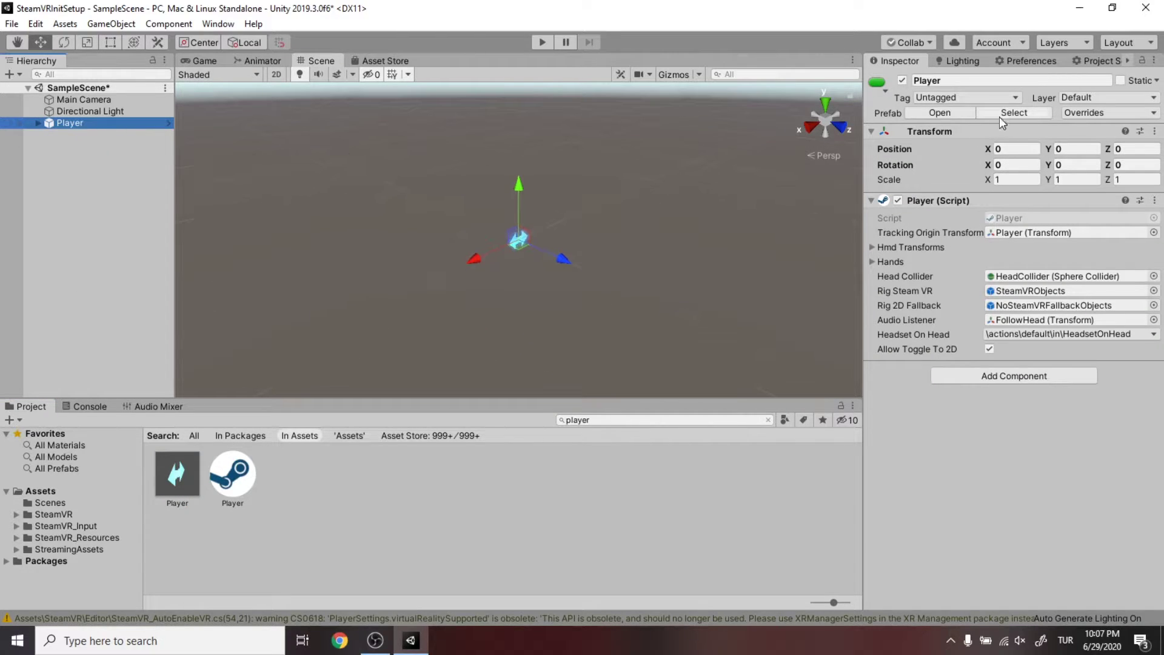
Add a Plane as the floor and check the Player's and Plane's transforms.
{"action": "right_click", "coordinate": [68, 215]}
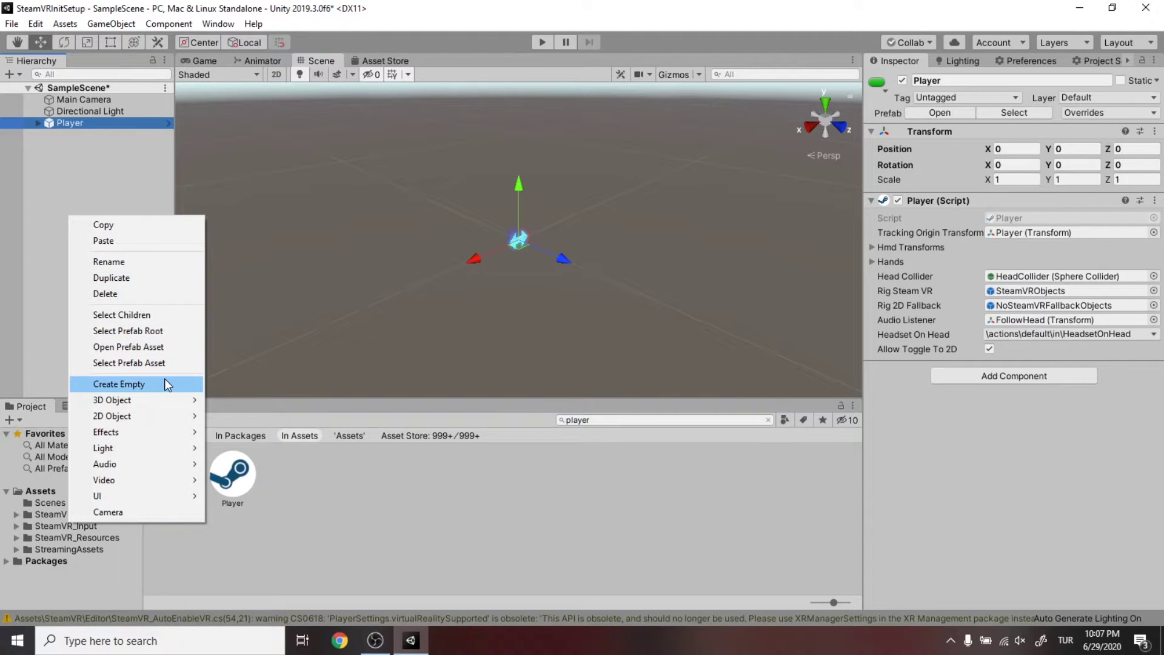
{"action": "mouse_move", "coordinate": [179, 400]}
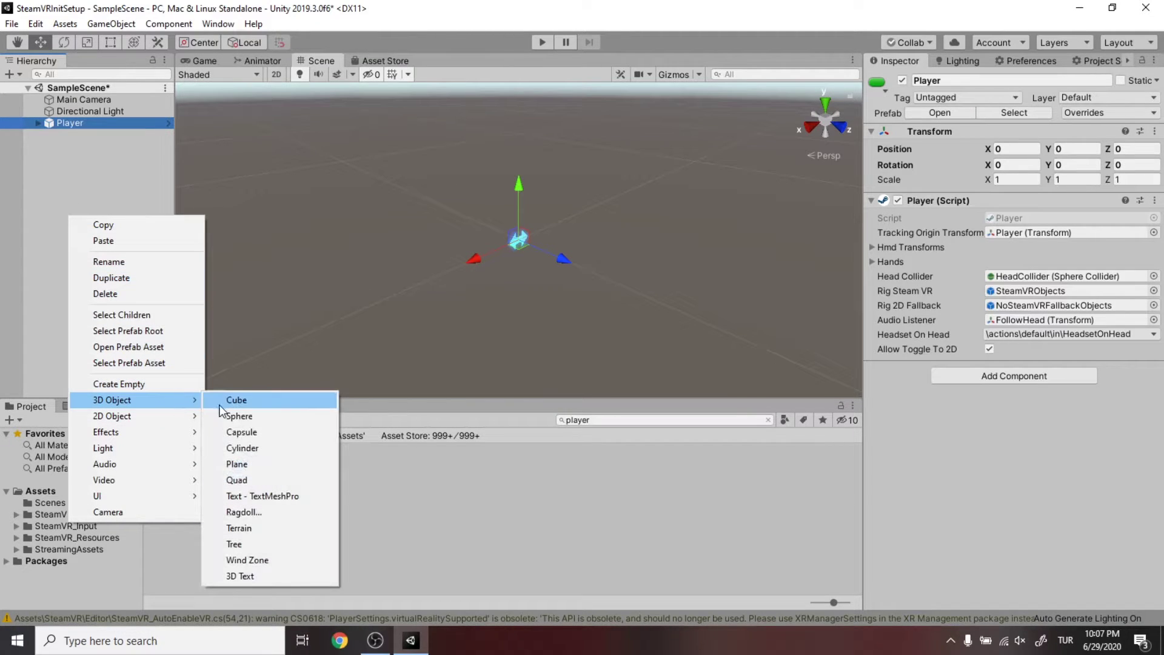
{"action": "left_click", "coordinate": [247, 468]}
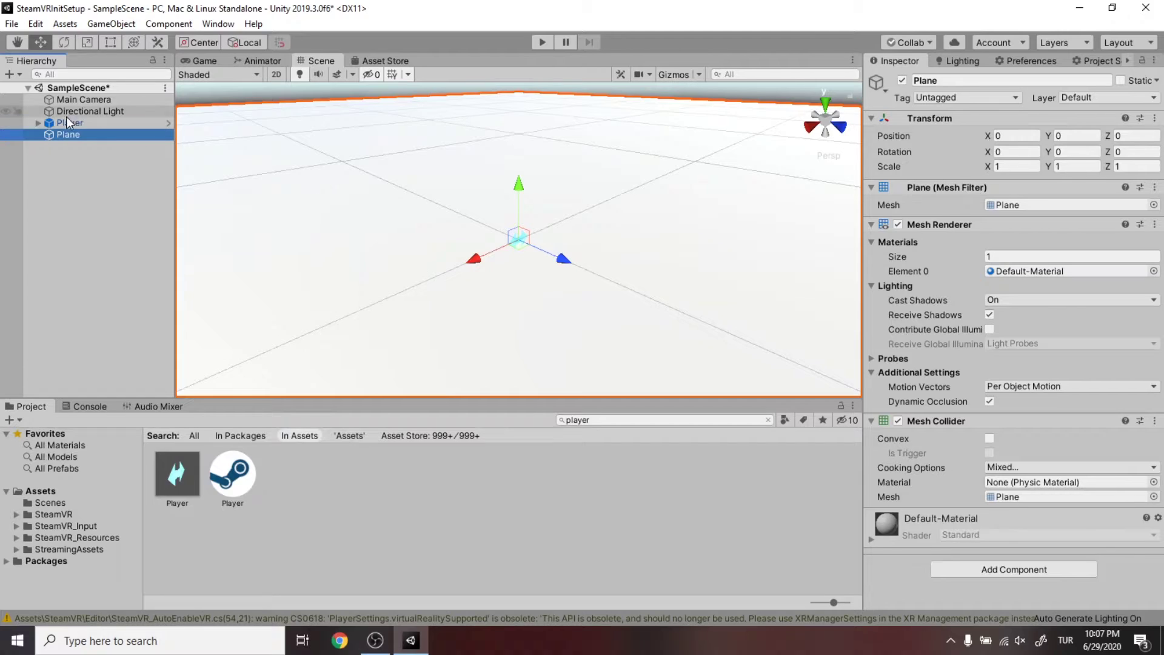
{"action": "left_click", "coordinate": [75, 123]}
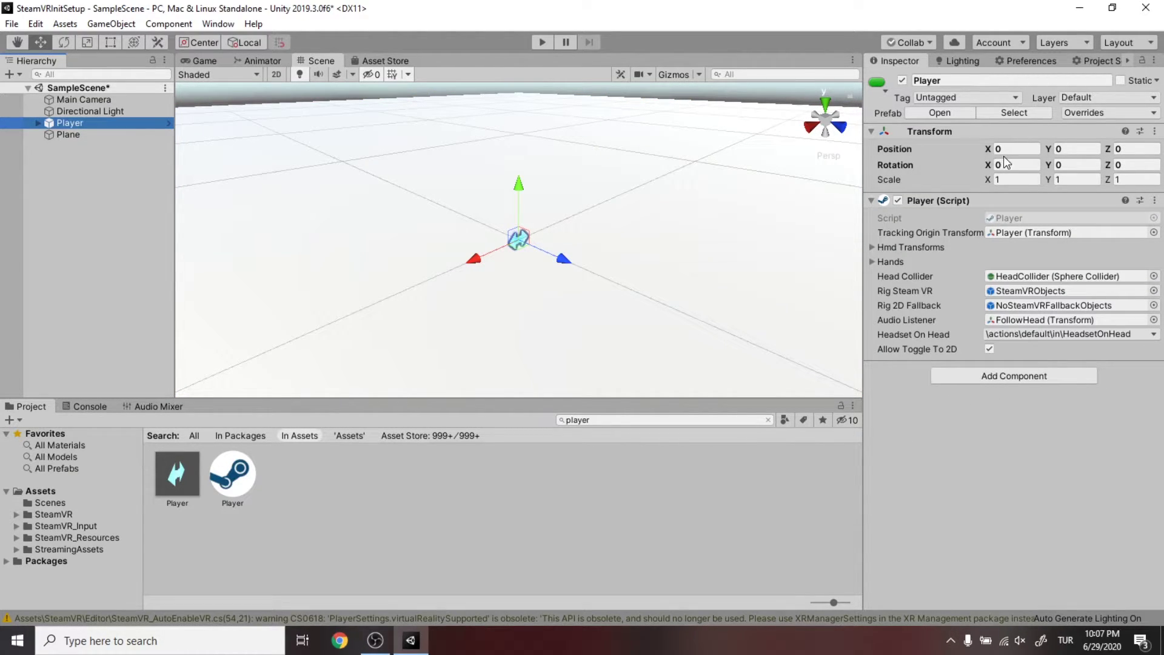
{"action": "left_click", "coordinate": [68, 135]}
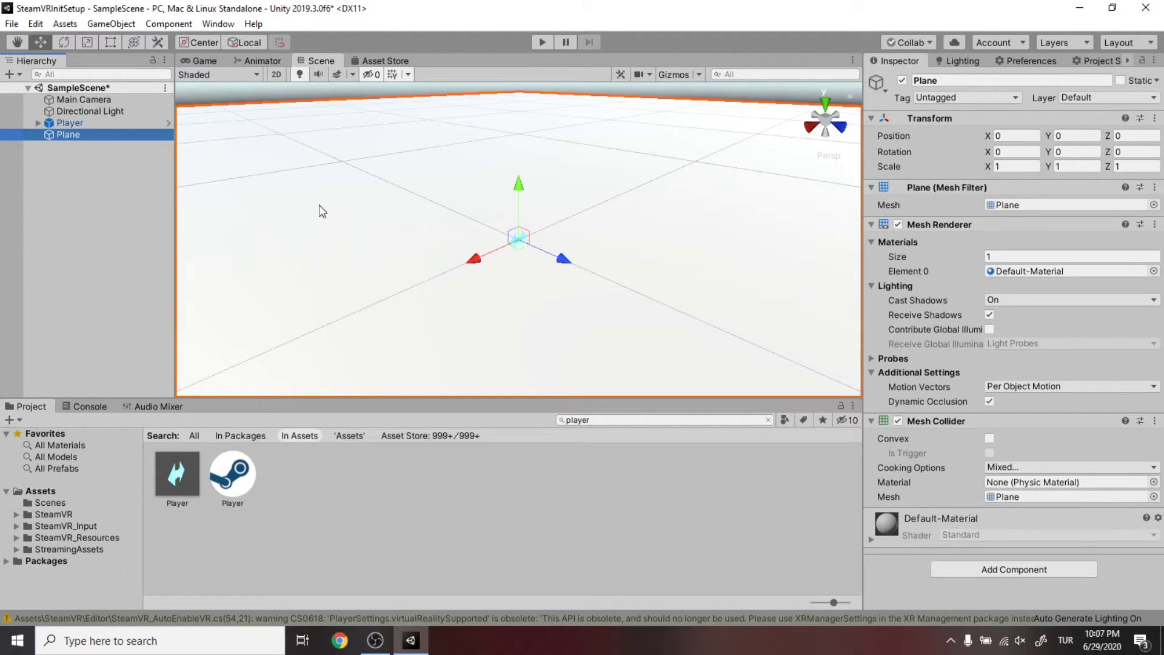
{"action": "left_click", "coordinate": [120, 222]}
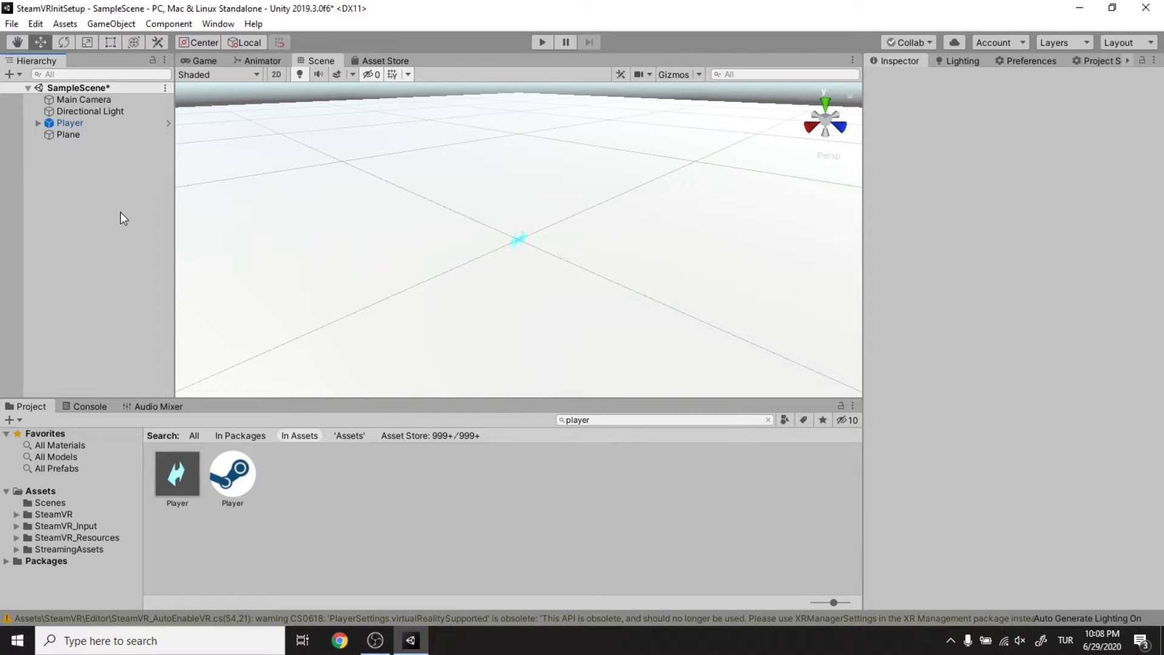
Inspect the Main Camera, the Player, and the Player's FollowHead child.
{"action": "left_click", "coordinate": [108, 99]}
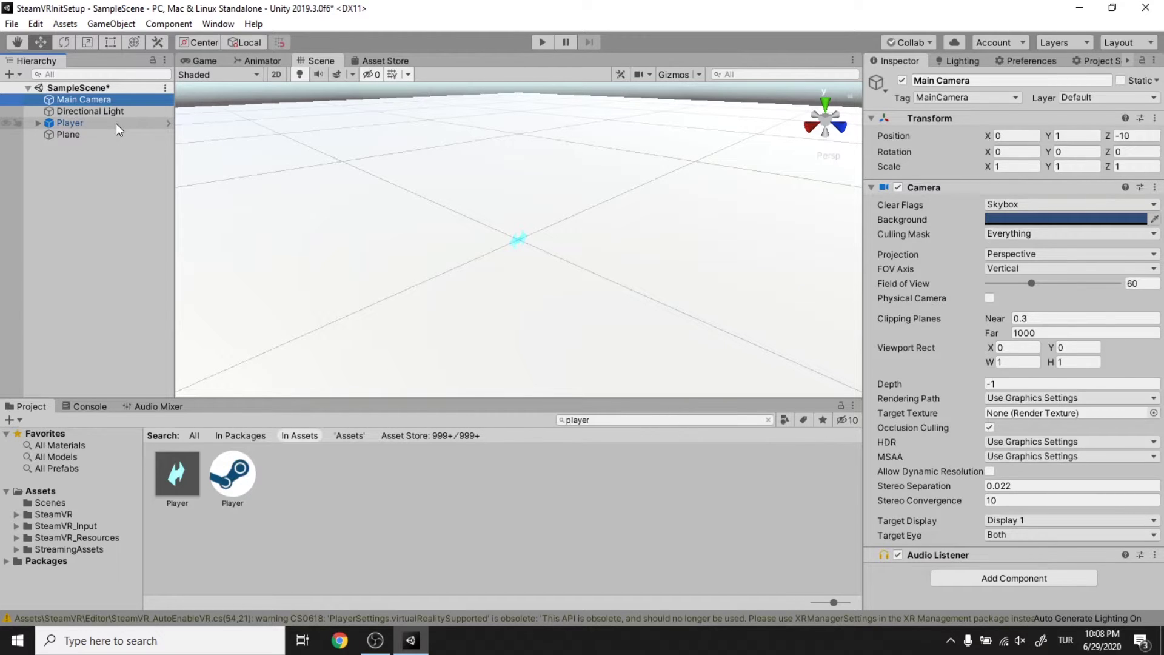
{"action": "left_click", "coordinate": [117, 123]}
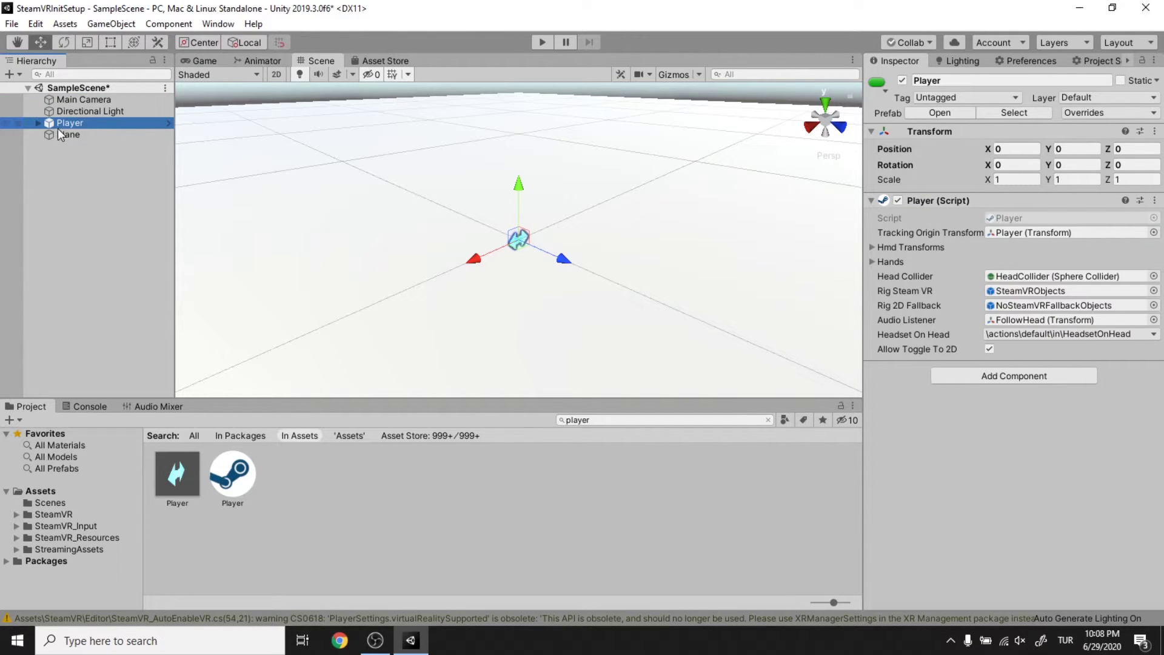
{"action": "left_click", "coordinate": [38, 121]}
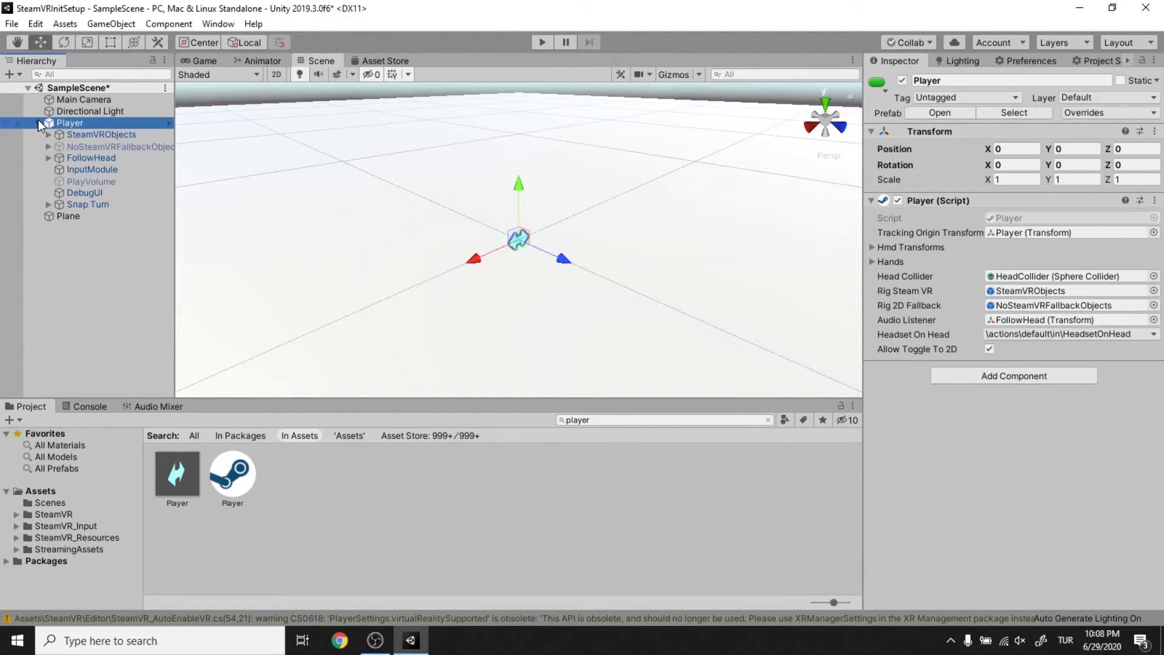
{"action": "left_click", "coordinate": [101, 157]}
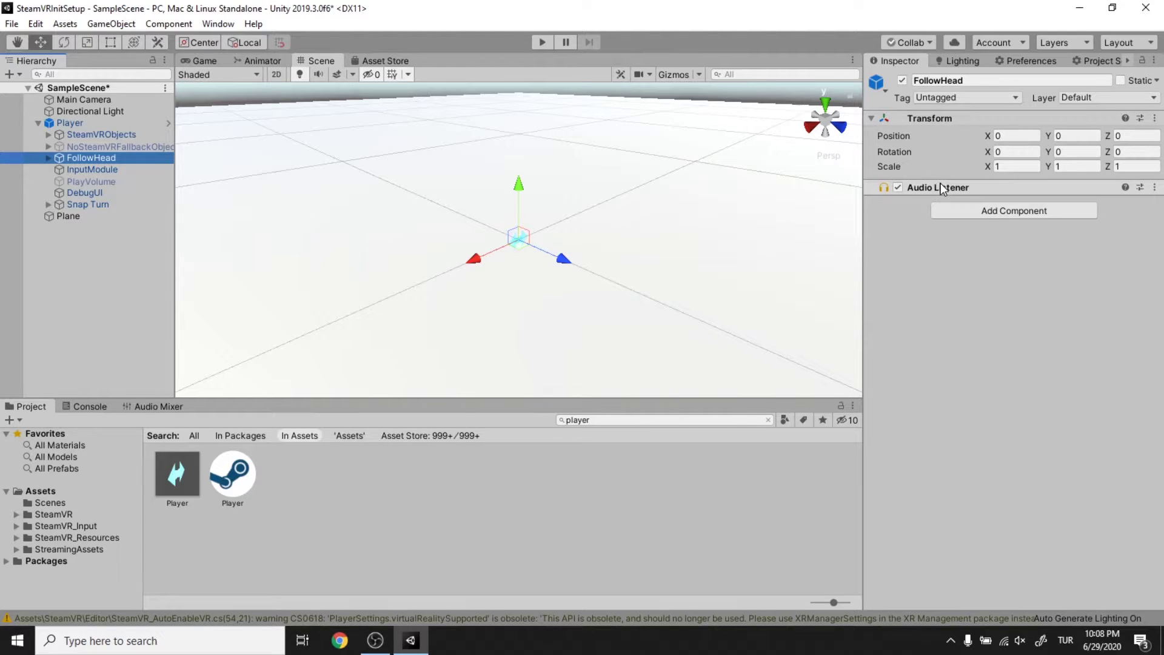
{"action": "left_click", "coordinate": [65, 123]}
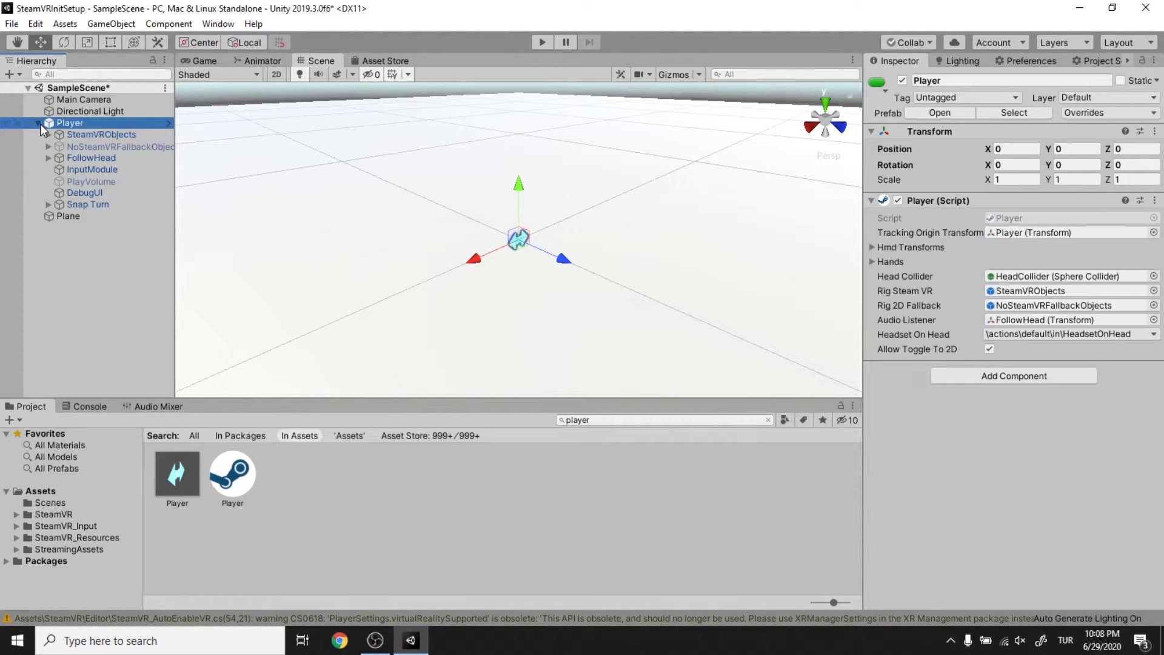
Collapse the Player and delete the Main Camera from the scene.
{"action": "left_click", "coordinate": [38, 124]}
{"action": "left_click", "coordinate": [72, 98]}
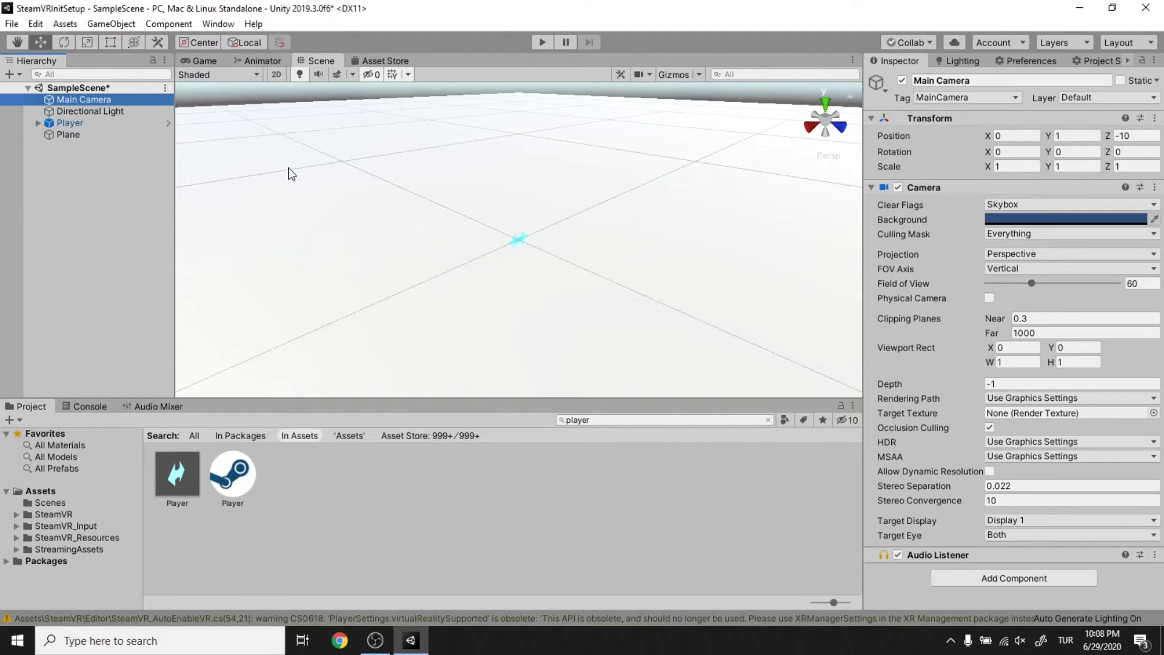
{"action": "key", "text": "Delete"}
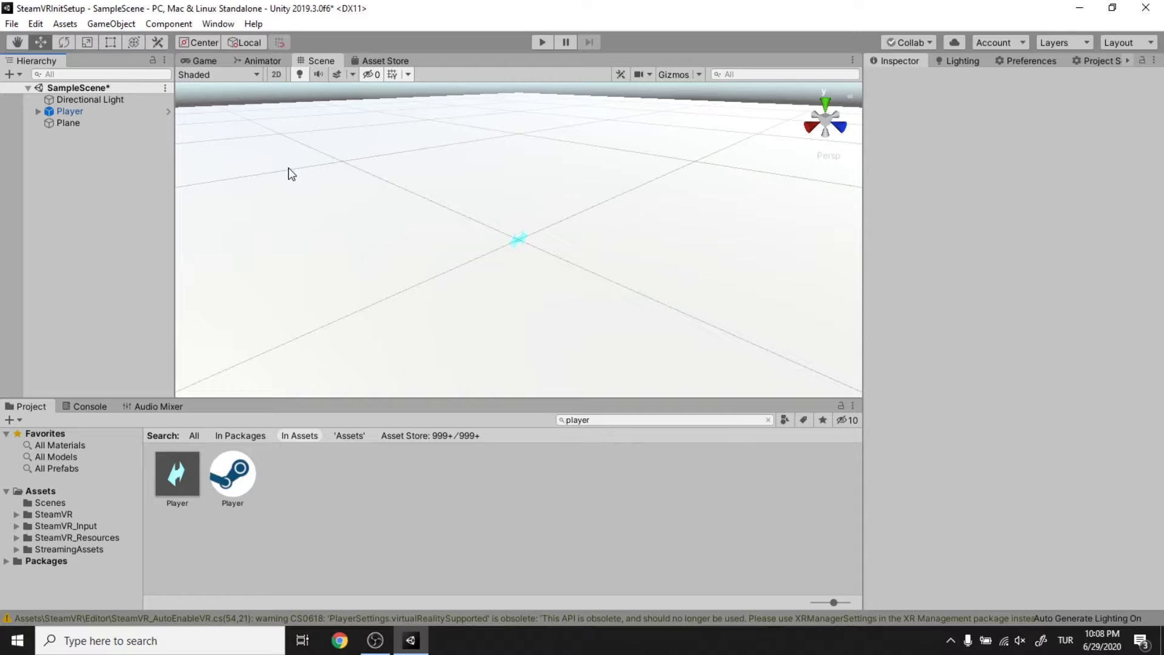
Add a Cube and shrink it with the Scale tool to about 0.11392.
{"action": "right_click", "coordinate": [80, 262]}
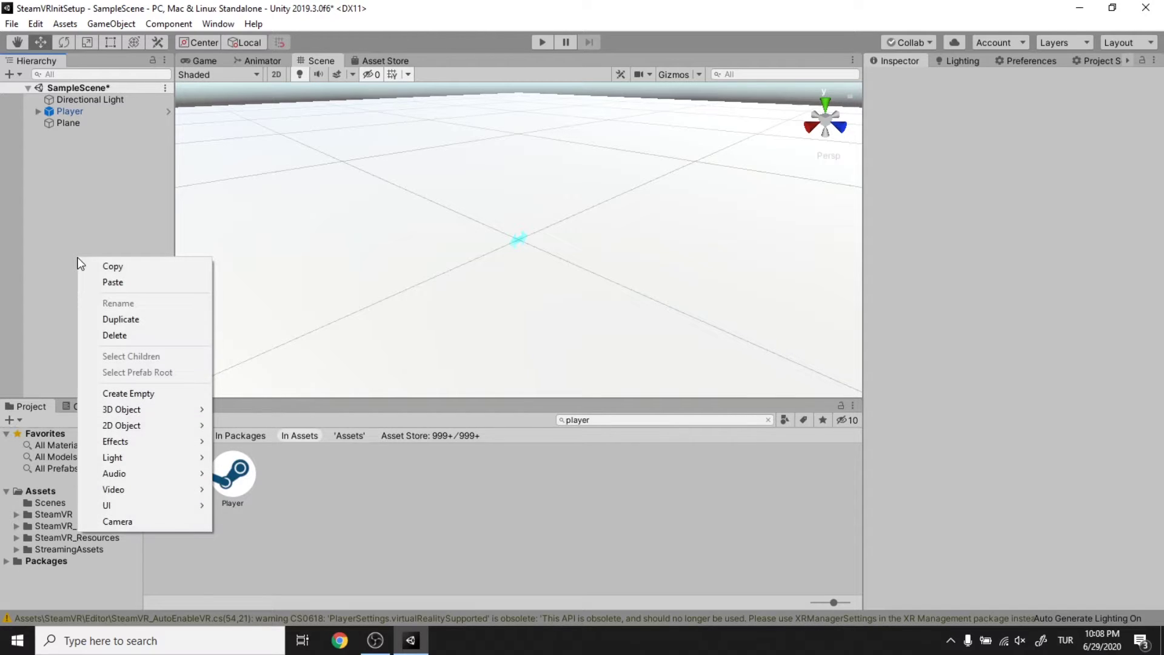
{"action": "mouse_move", "coordinate": [129, 410]}
{"action": "left_click", "coordinate": [260, 410]}
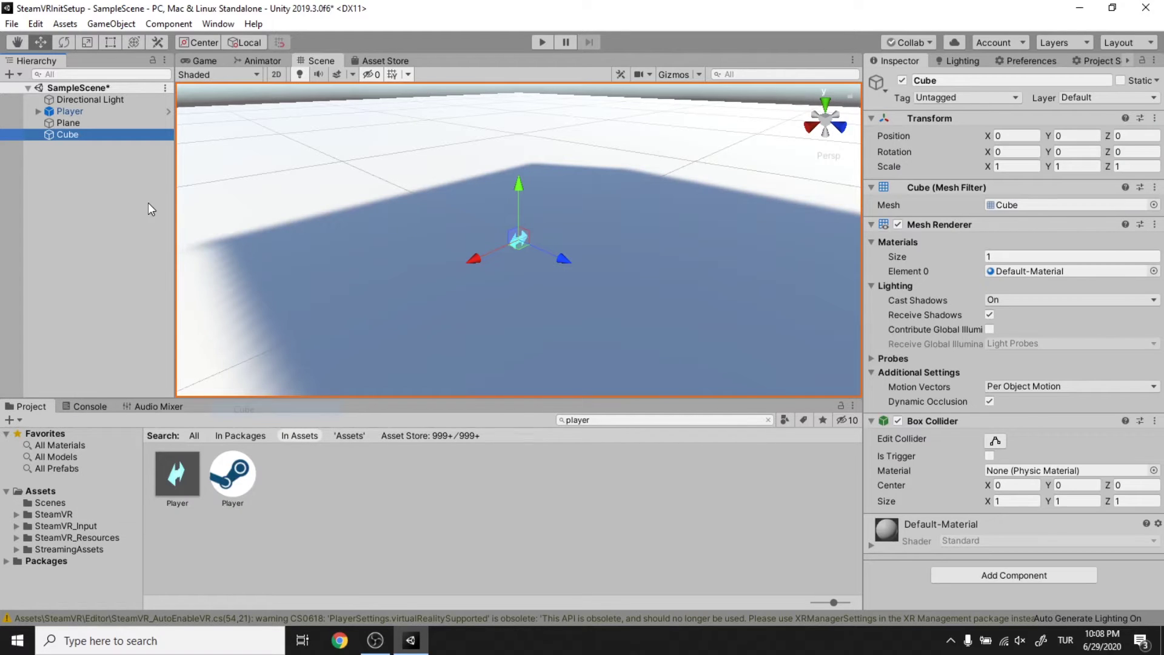
{"action": "key", "text": "f"}
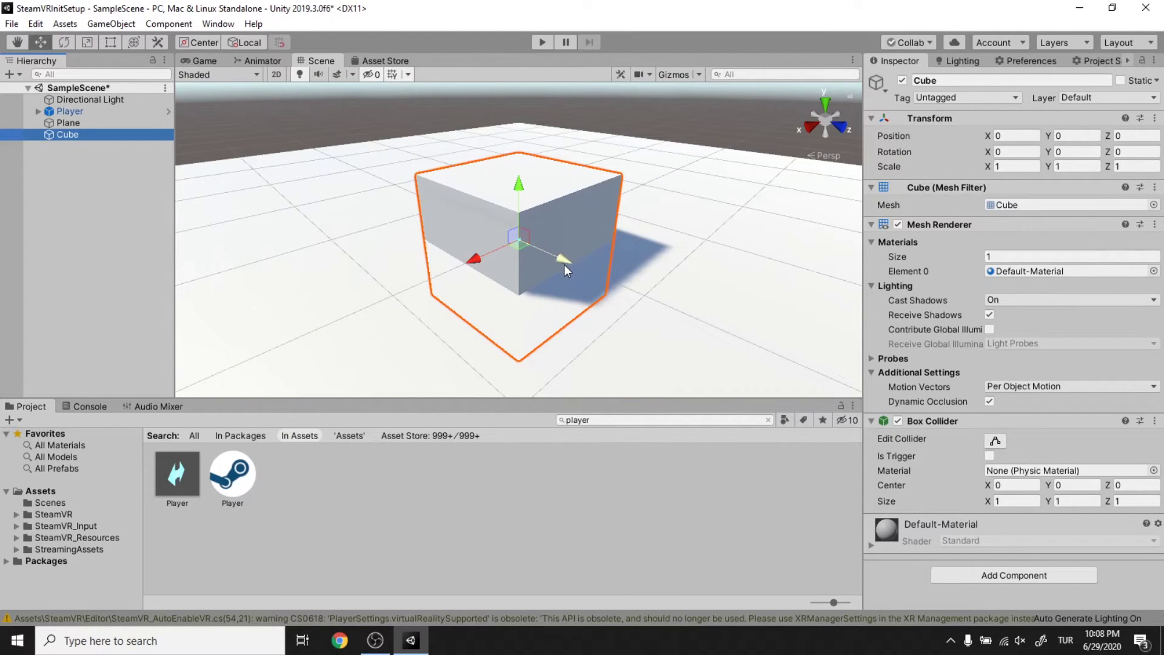
{"action": "left_click", "coordinate": [94, 42]}
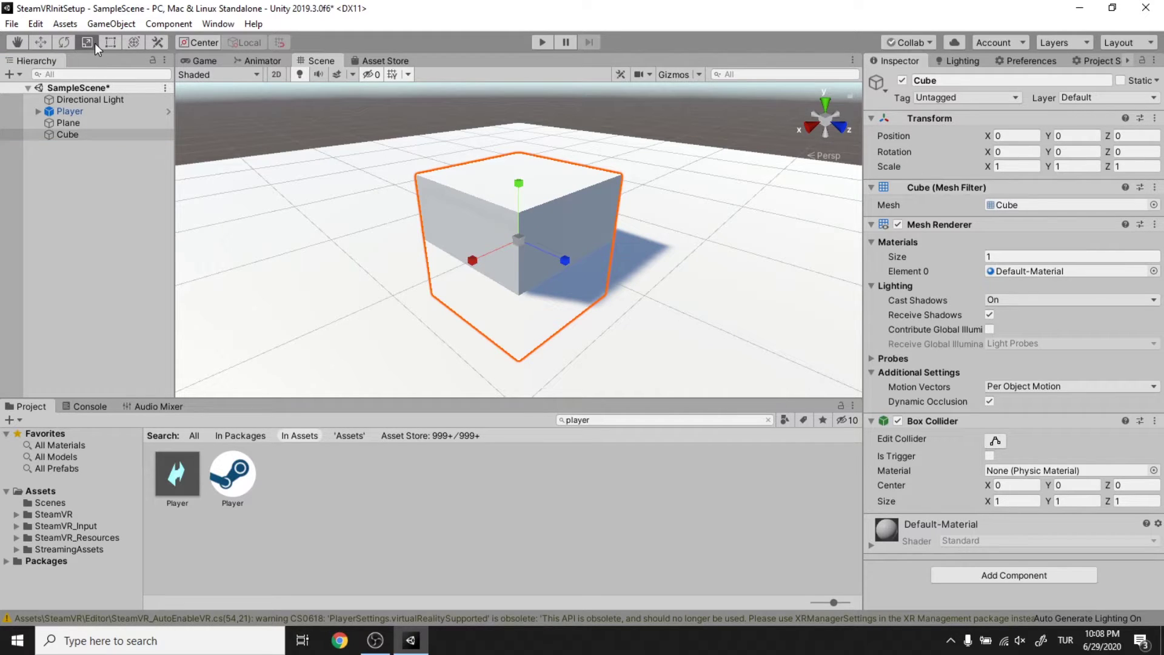
{"action": "left_click_drag", "start_coordinate": [518, 241], "coordinate": [532, 315]}
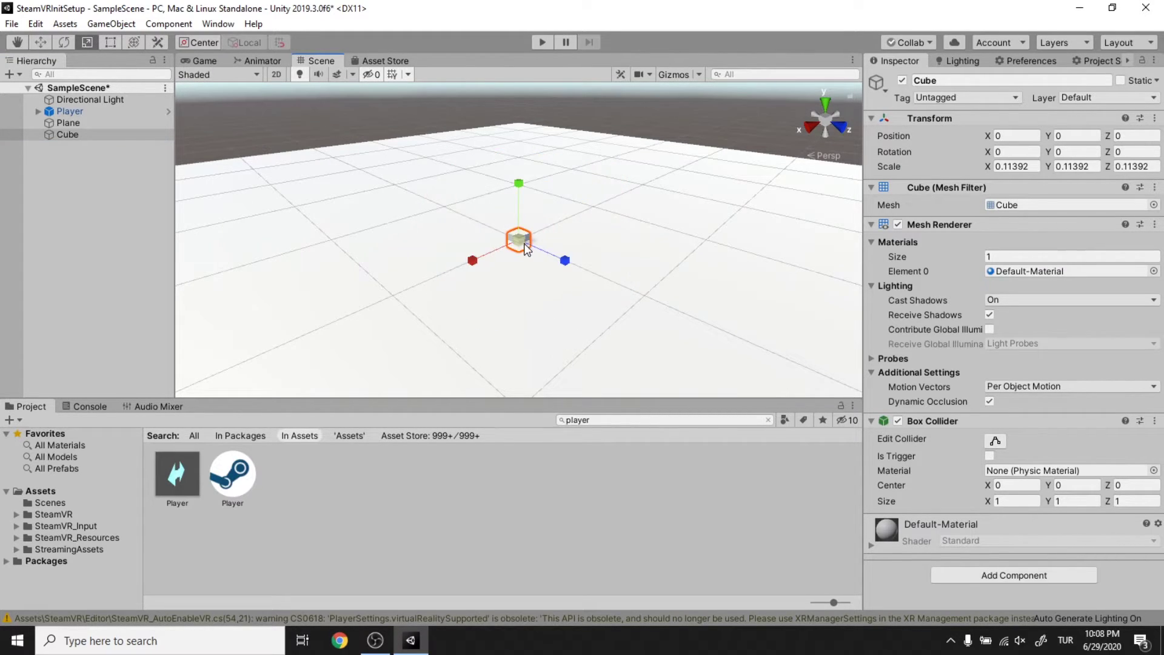
{"action": "middle_click_drag", "start_coordinate": [523, 242], "coordinate": [447, 267]}
{"action": "key", "text": "f"}
{"action": "left_click", "coordinate": [120, 137]}
{"action": "key", "text": "f"}
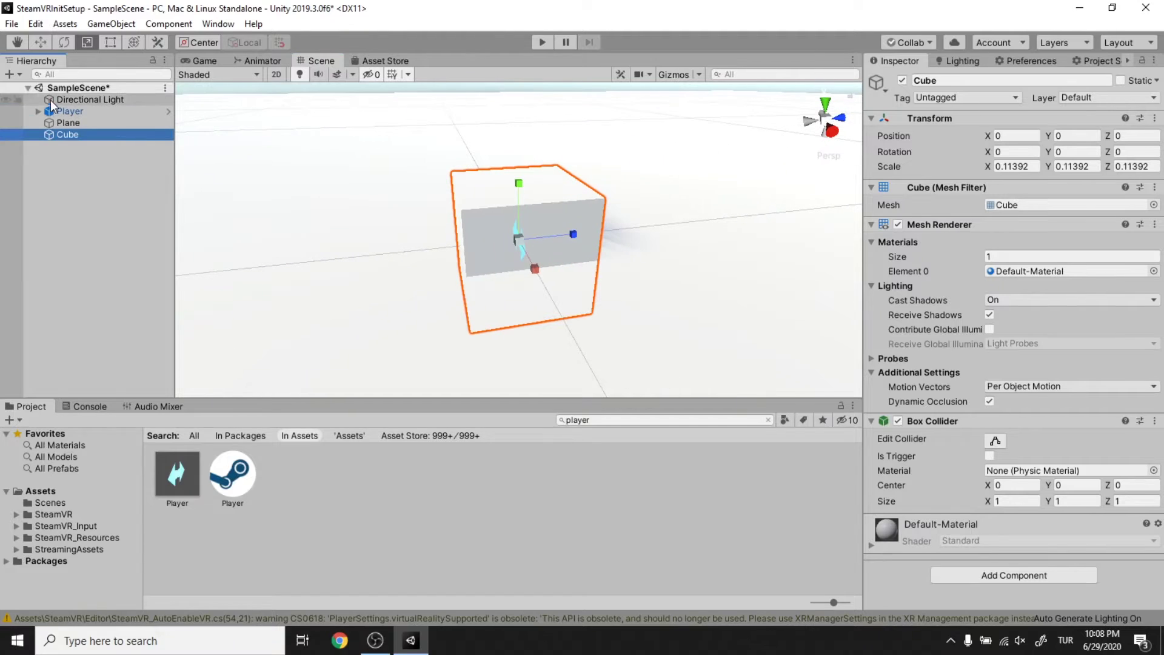
Move the small cube beside the Player, slightly raised, and save the scene.
{"action": "key", "text": "w"}
{"action": "left_click_drag", "start_coordinate": [576, 235], "coordinate": [627, 222]}
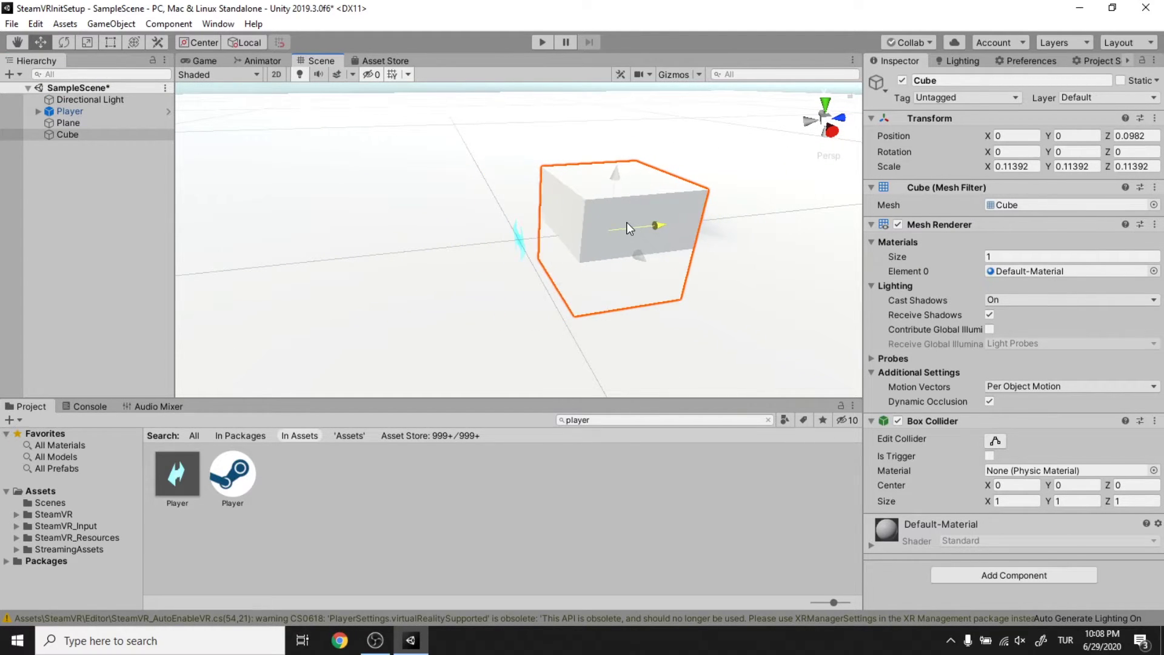
{"action": "left_click", "coordinate": [93, 124]}
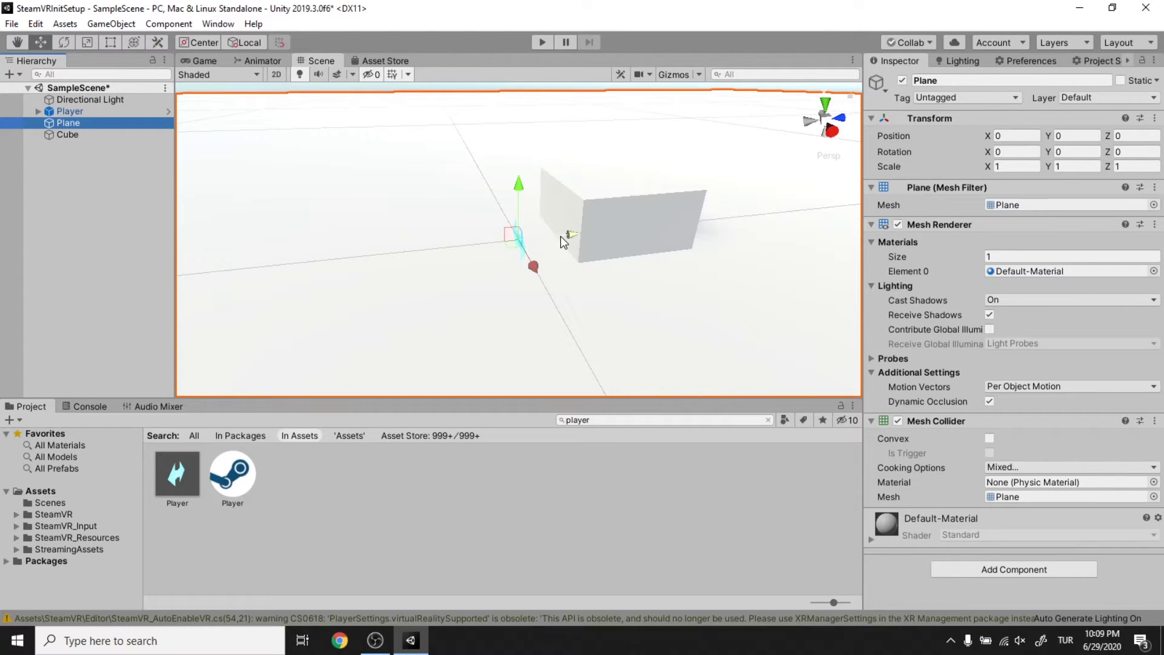
{"action": "left_click", "coordinate": [521, 244]}
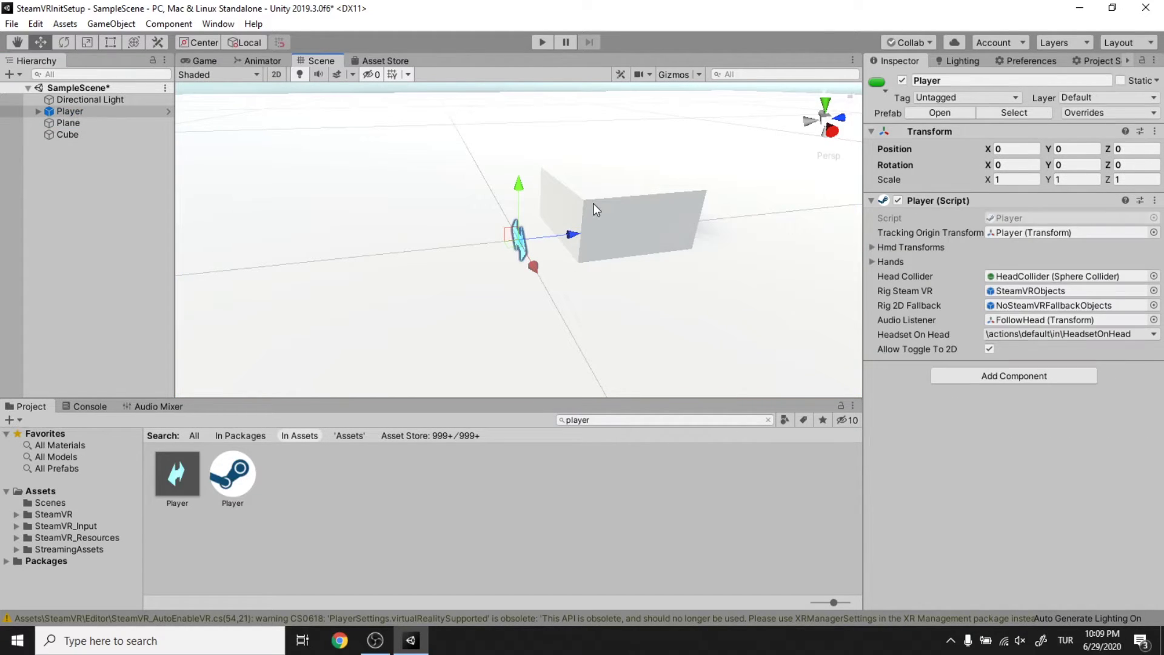
{"action": "left_click", "coordinate": [83, 135]}
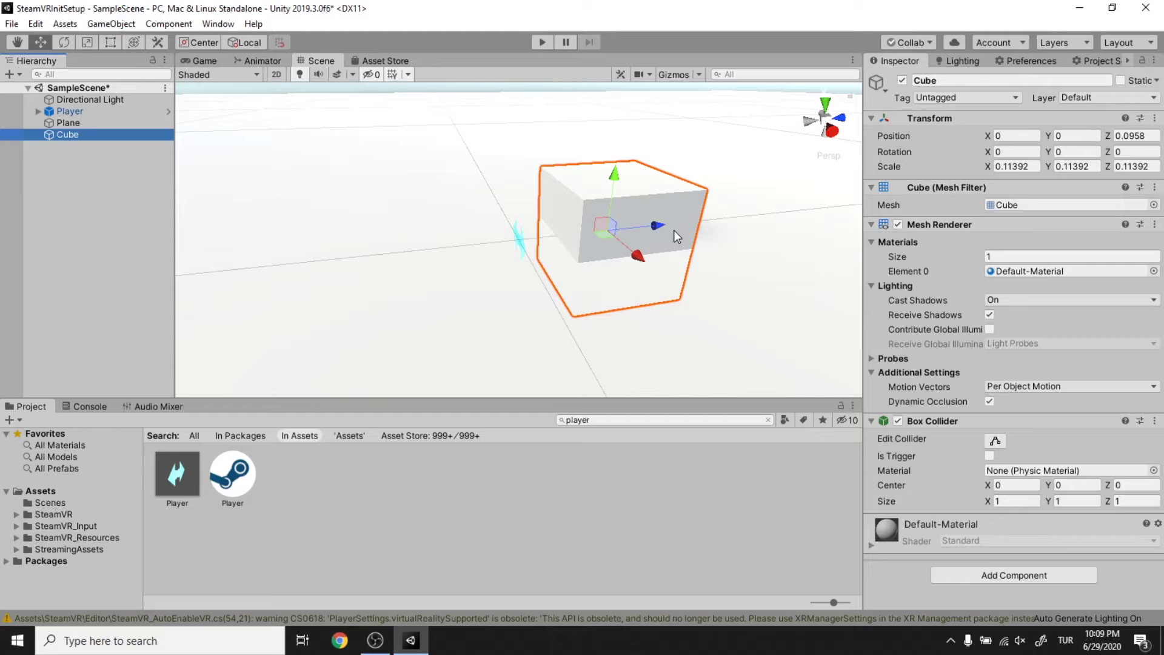
{"action": "left_click_drag", "start_coordinate": [667, 235], "coordinate": [664, 173]}
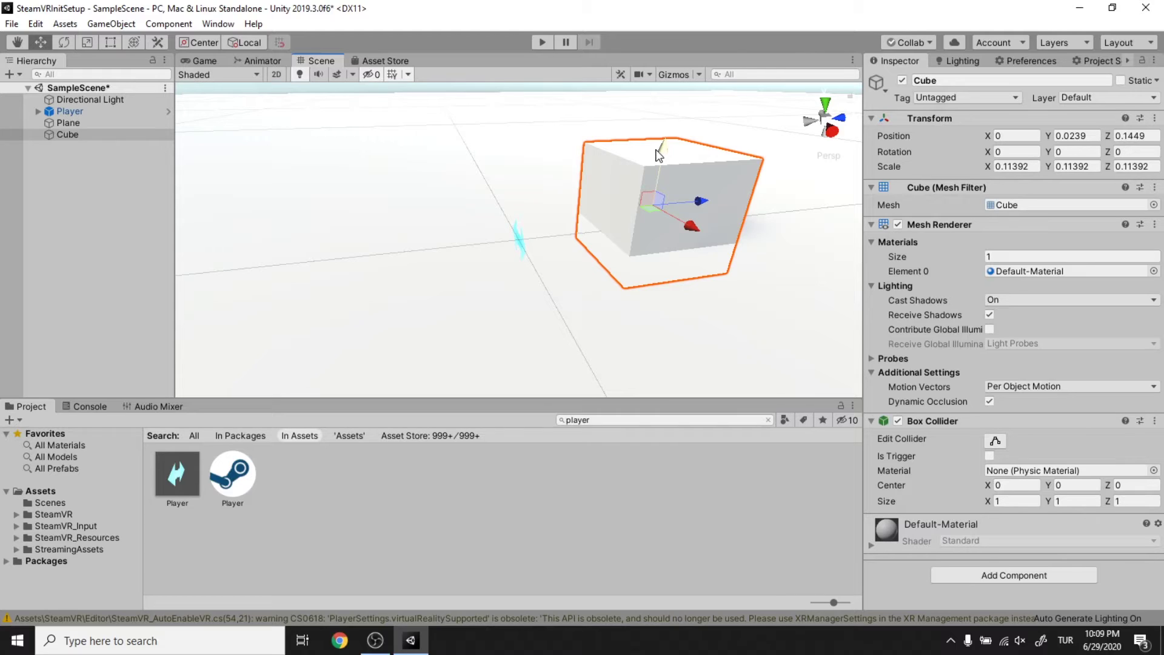
{"action": "left_click", "coordinate": [85, 289]}
{"action": "key", "text": "ctrl+s"}
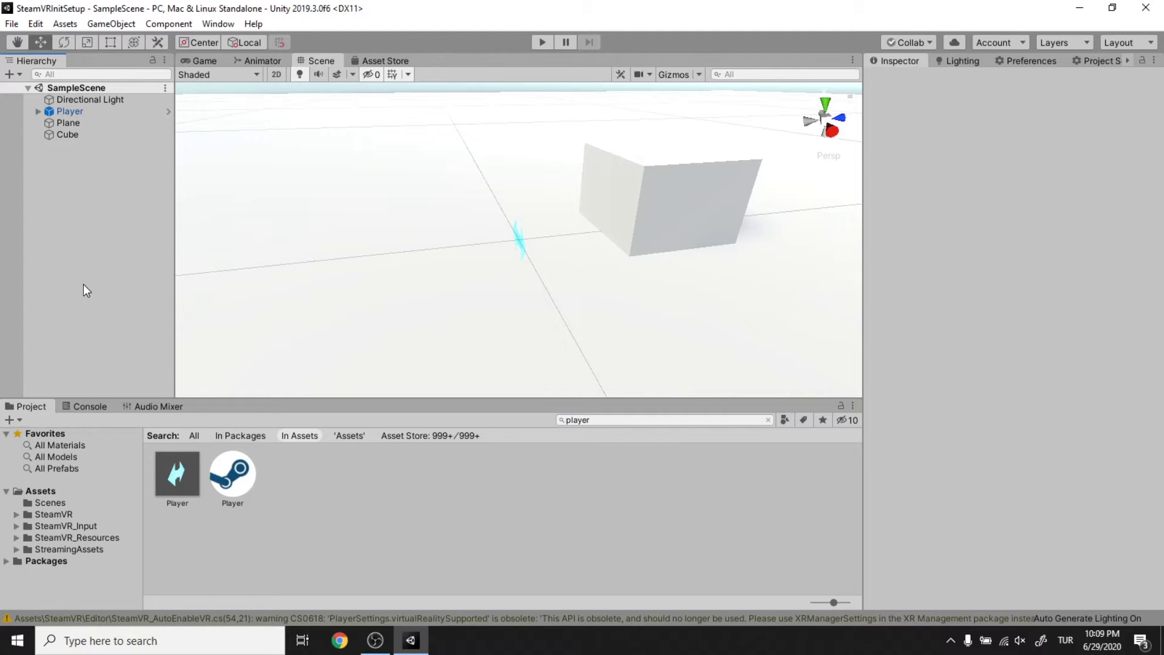
Launch Mixed Reality Portal from a 'port' search and start the scene in Play mode.
{"action": "left_click", "coordinate": [231, 644]}
{"action": "type", "text": "po"}
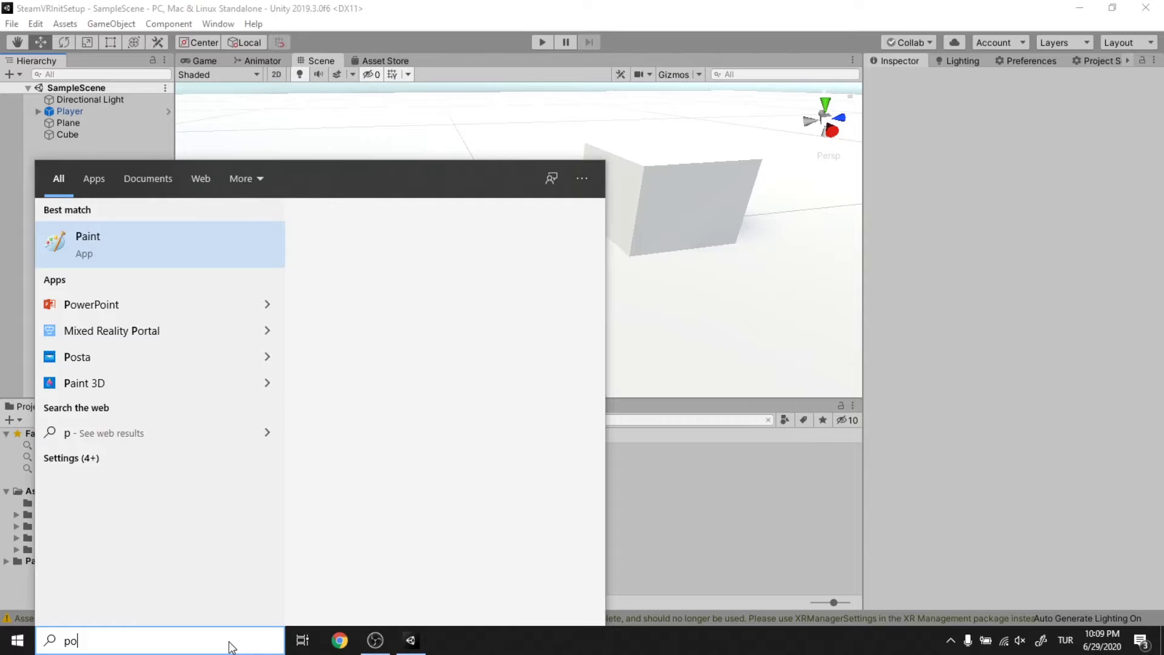
{"action": "type", "text": "rt"}
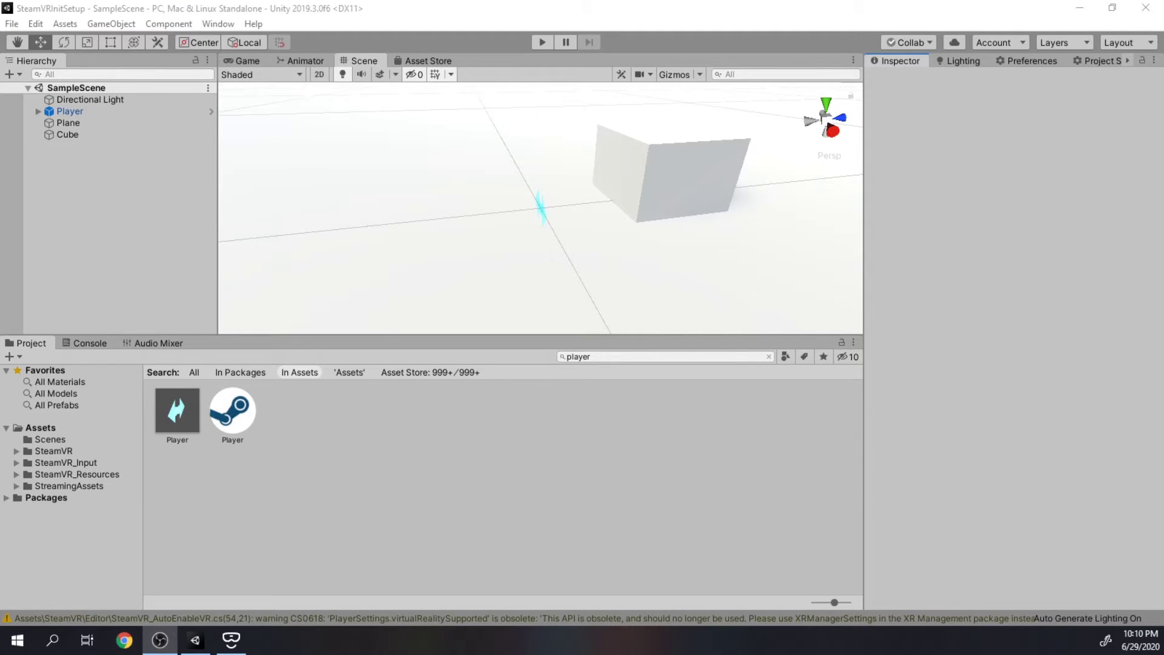
{"action": "left_click", "coordinate": [542, 42]}
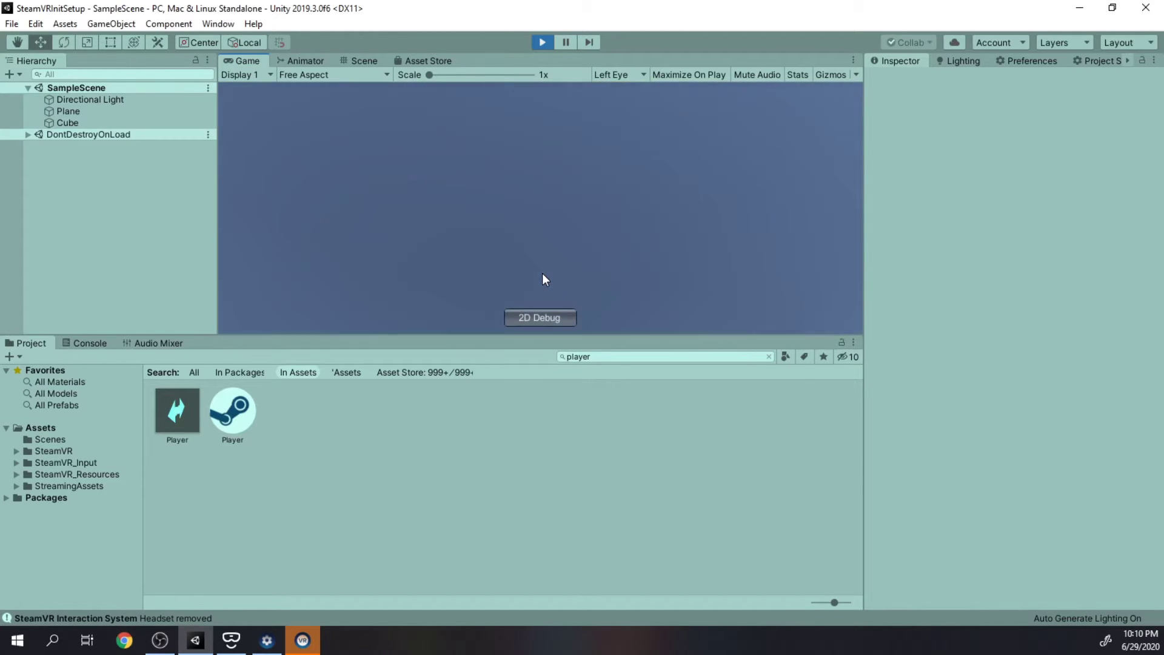
Stretch the Cube to about 0.75 × 1.82 × 0.22 scale, then return to Game view.
{"action": "left_click", "coordinate": [122, 120]}
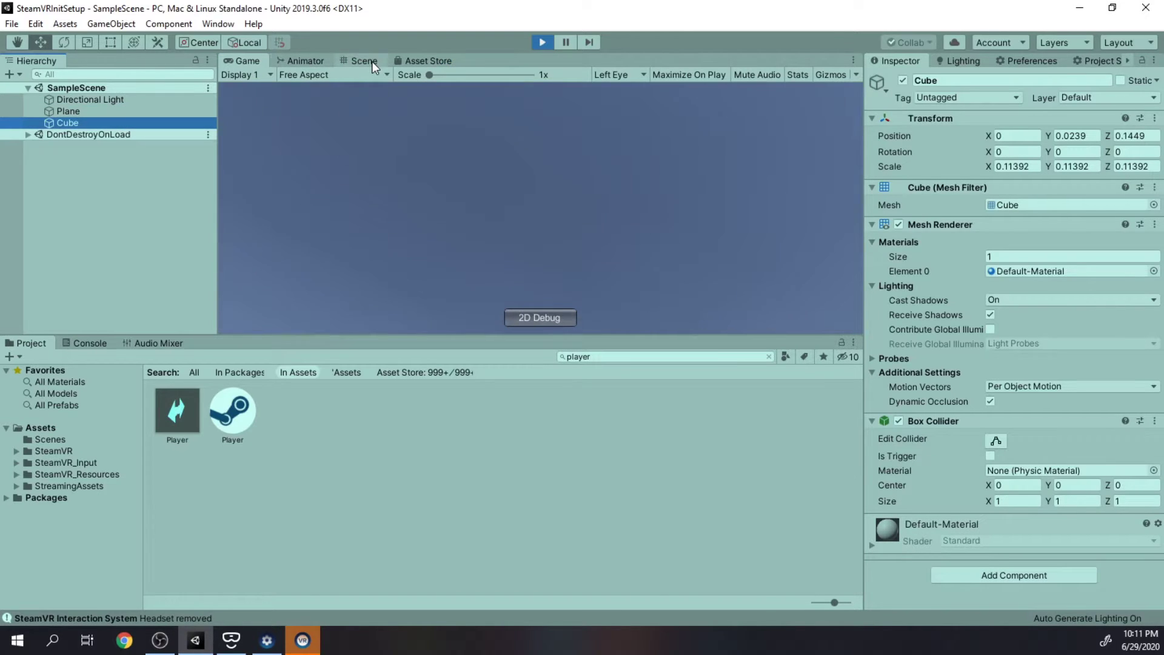
{"action": "left_click", "coordinate": [364, 60]}
{"action": "scroll", "coordinate": [585, 178], "scroll_direction": "down", "scroll_amount": 5}
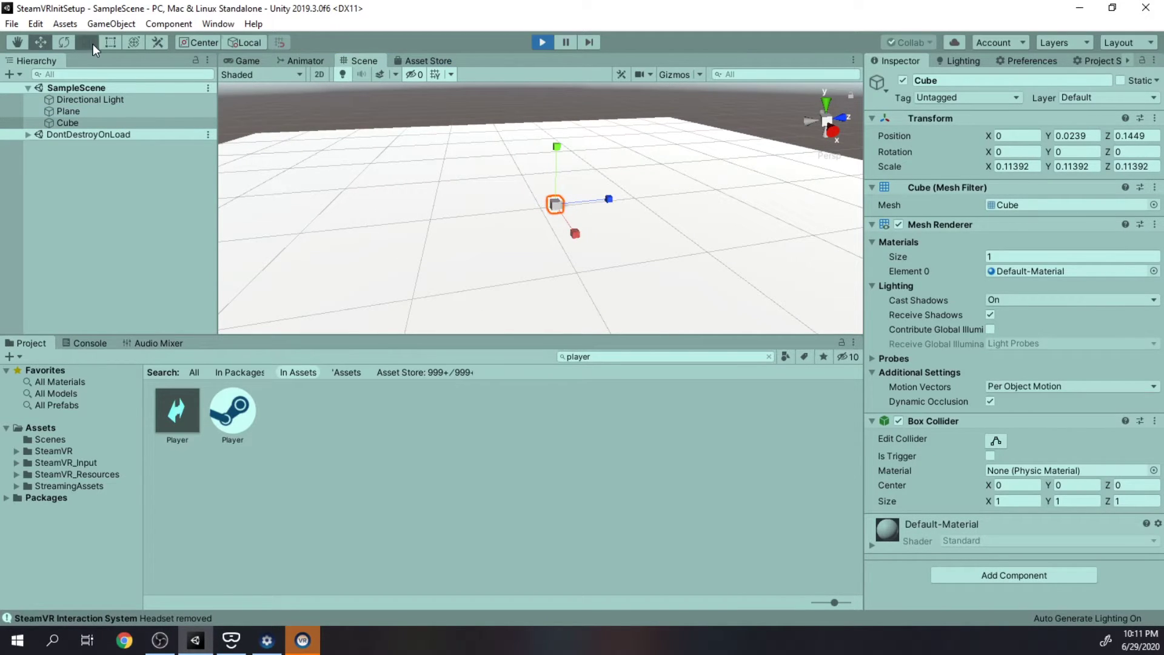
{"action": "left_click", "coordinate": [134, 43]}
{"action": "left_click_drag", "start_coordinate": [558, 95], "coordinate": [524, 57]}
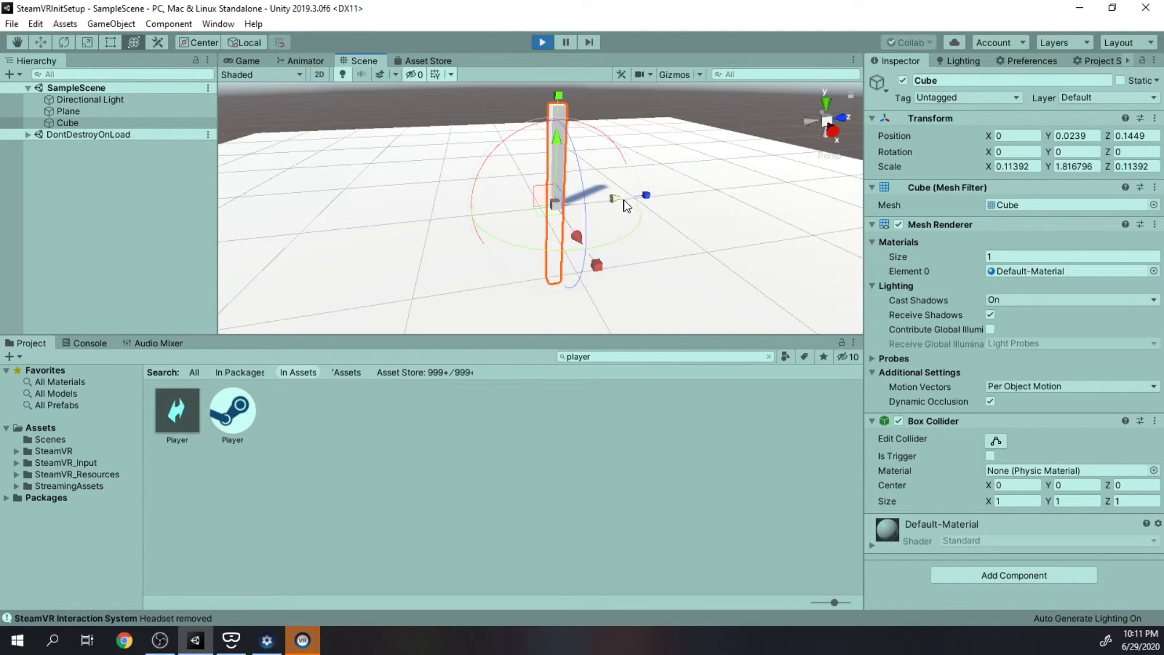
{"action": "left_click_drag", "start_coordinate": [646, 195], "coordinate": [697, 179]}
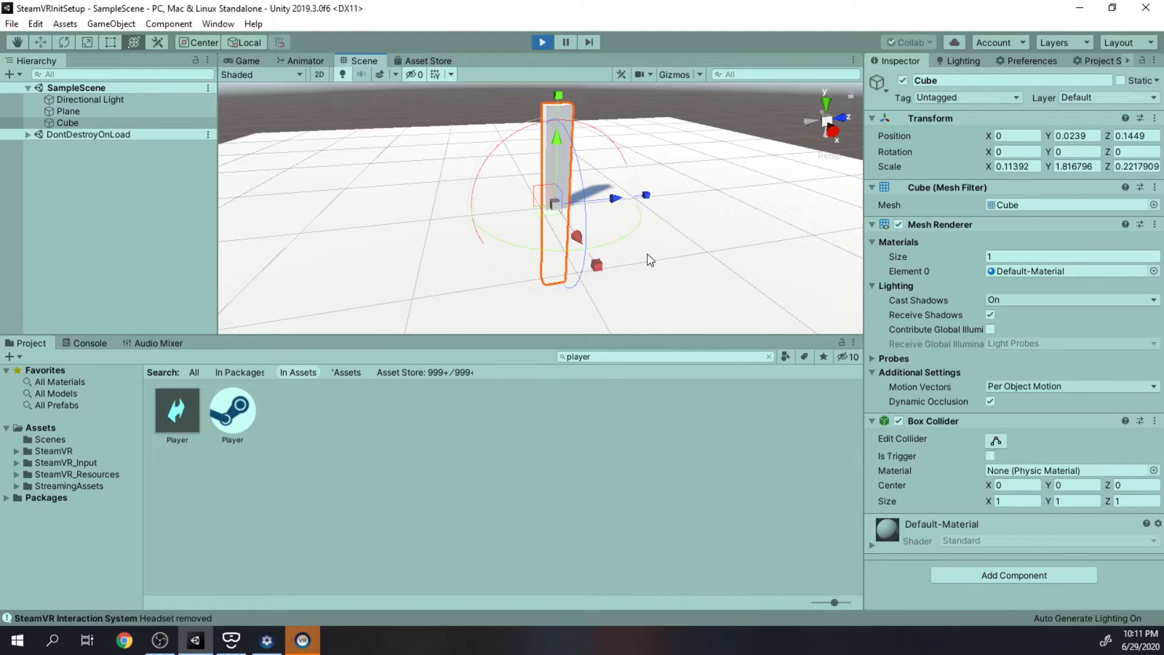
{"action": "left_click_drag", "start_coordinate": [594, 260], "coordinate": [684, 351]}
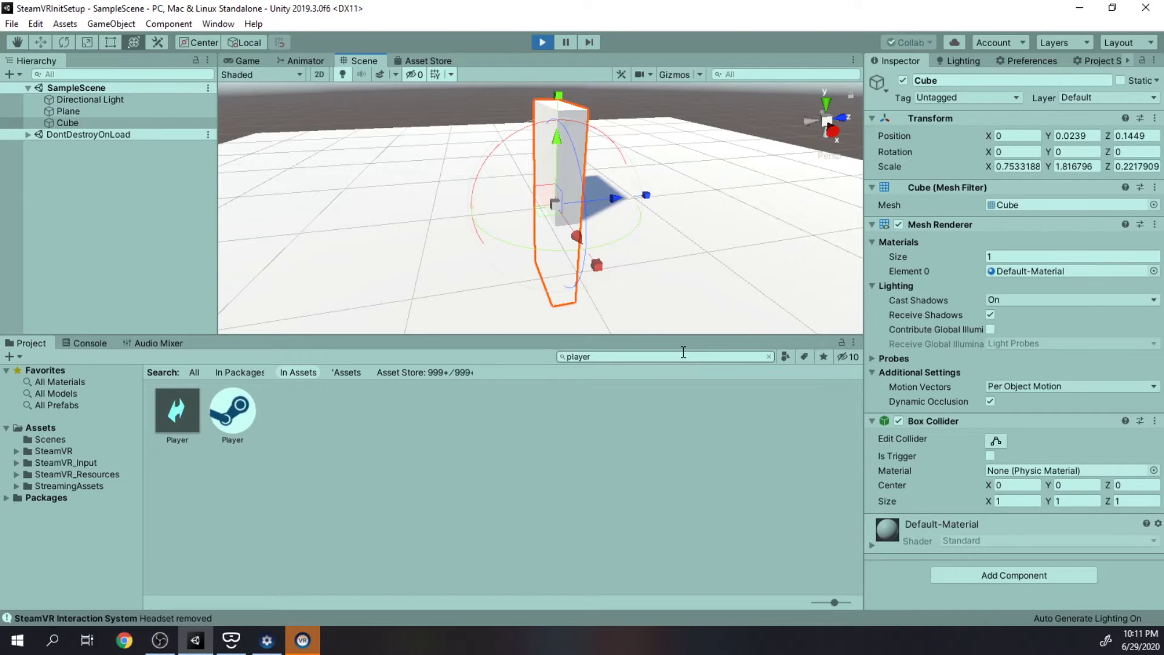
{"action": "left_click", "coordinate": [242, 62]}
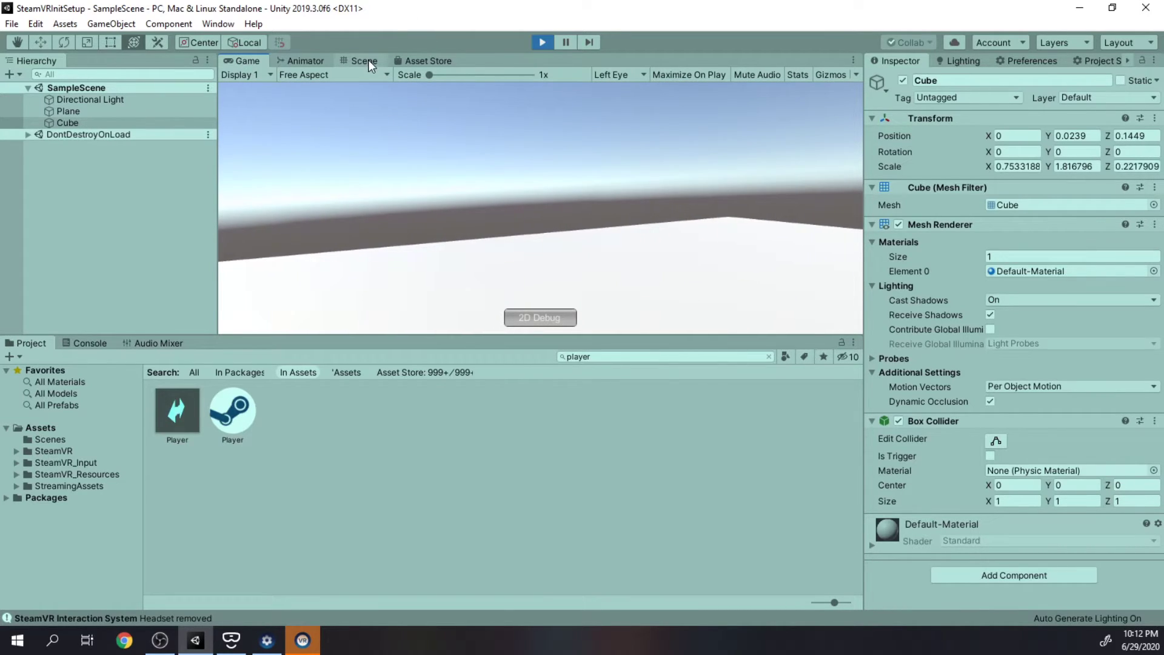
Copy the Cube's play-mode Transform, stop Play, and paste those values back onto the Cube.
{"action": "left_click", "coordinate": [104, 124]}
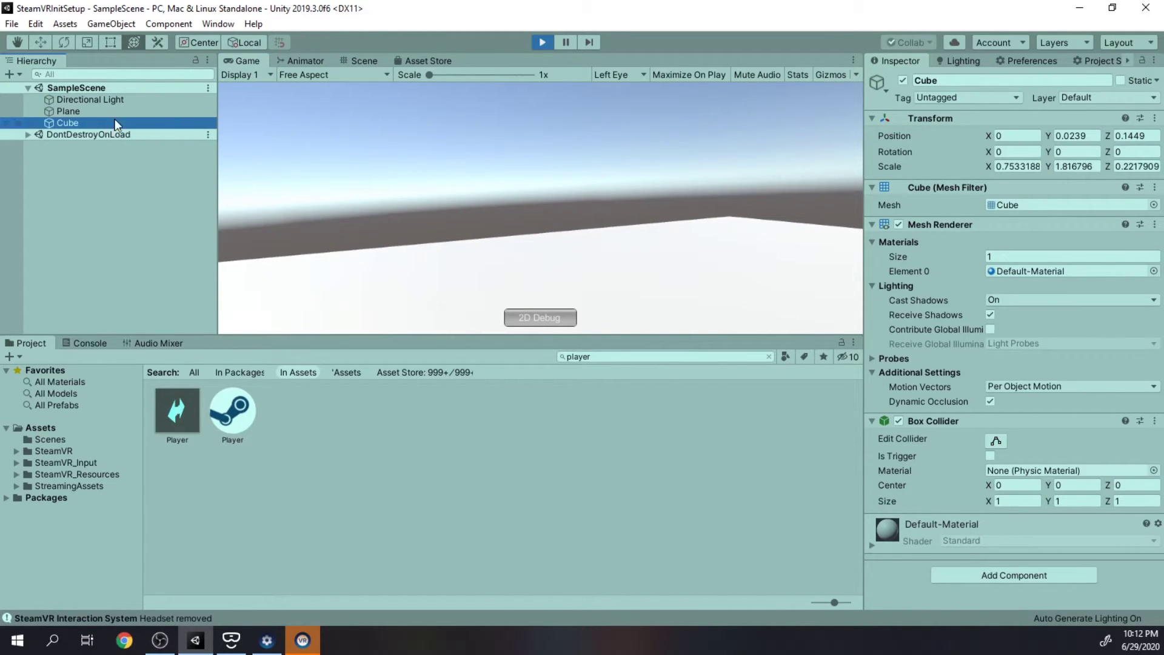
{"action": "left_click", "coordinate": [1158, 120]}
{"action": "left_click", "coordinate": [1154, 118]}
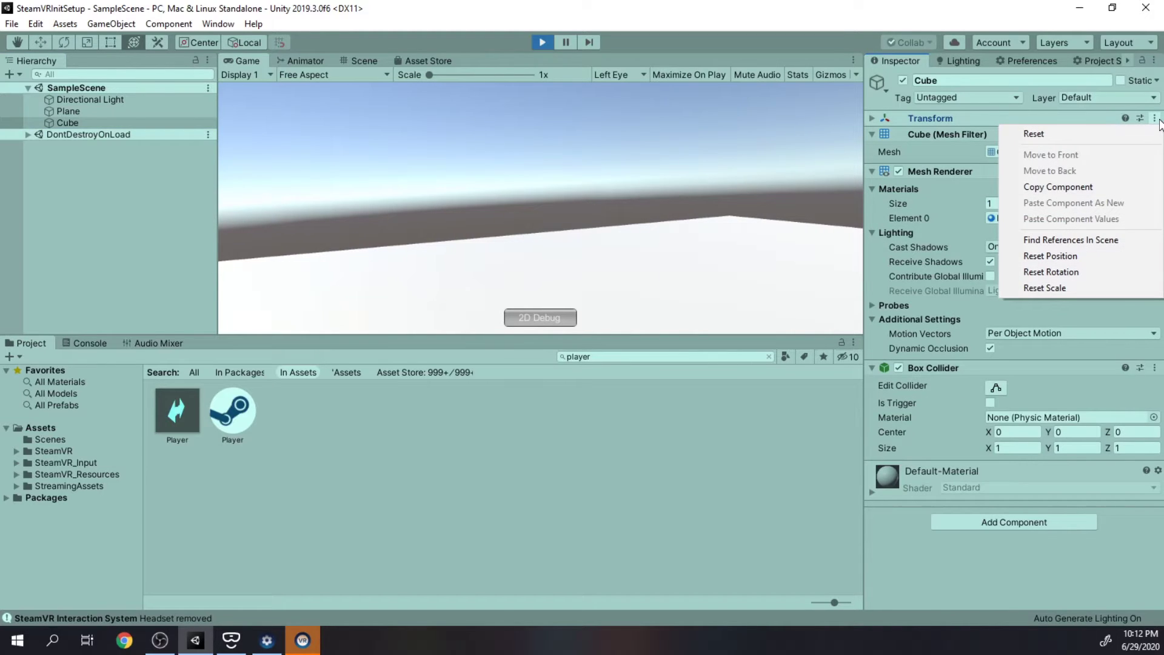
{"action": "left_click", "coordinate": [1142, 191]}
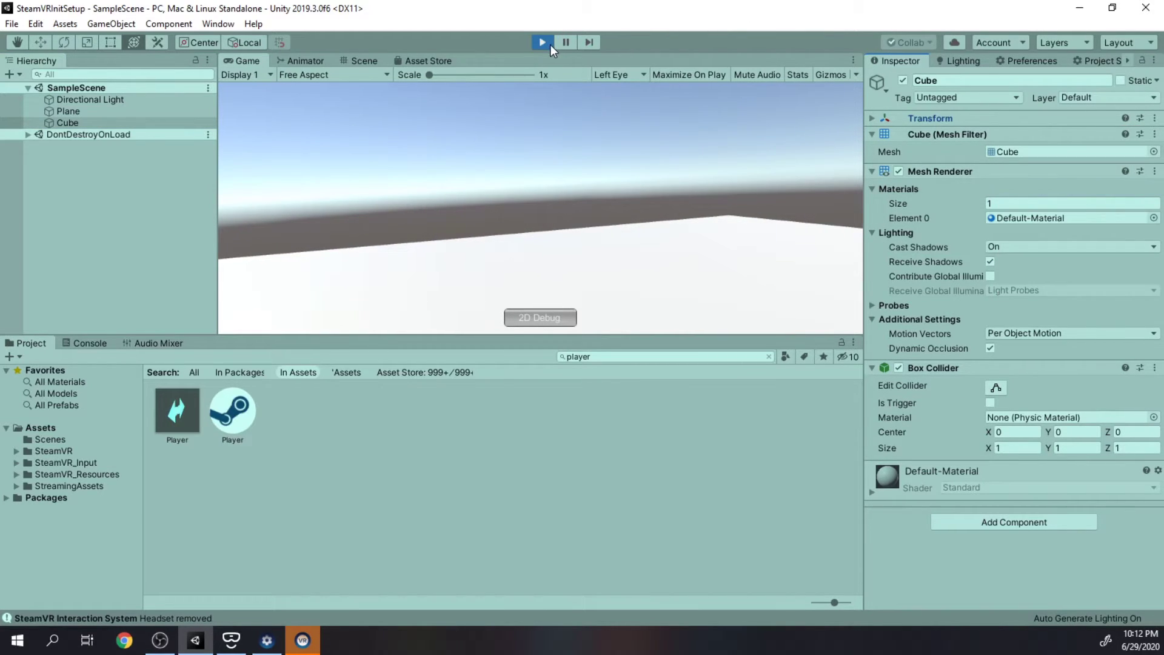
{"action": "left_click", "coordinate": [549, 44]}
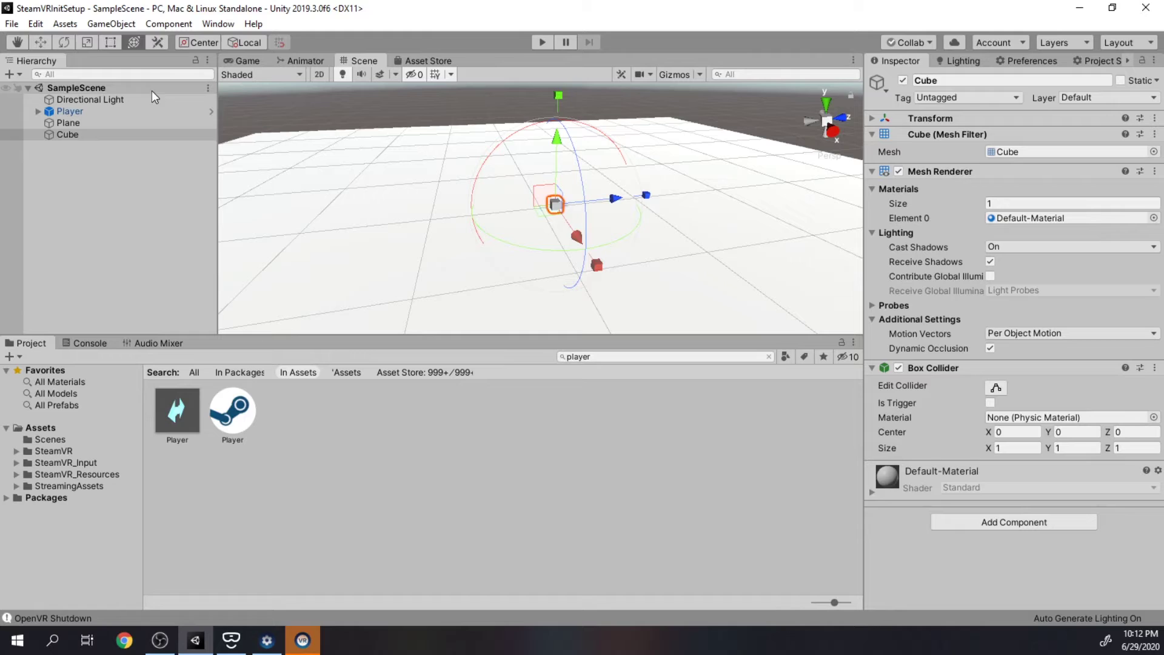
{"action": "left_click", "coordinate": [1156, 119]}
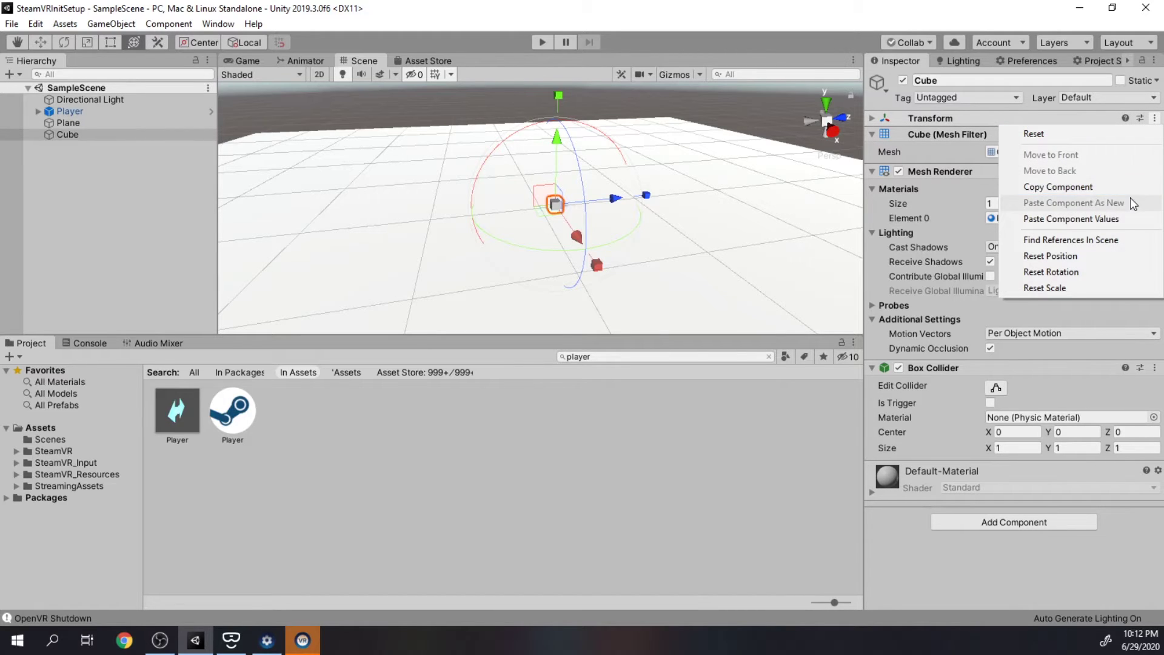
{"action": "left_click", "coordinate": [1108, 220]}
{"action": "left_click", "coordinate": [105, 243]}
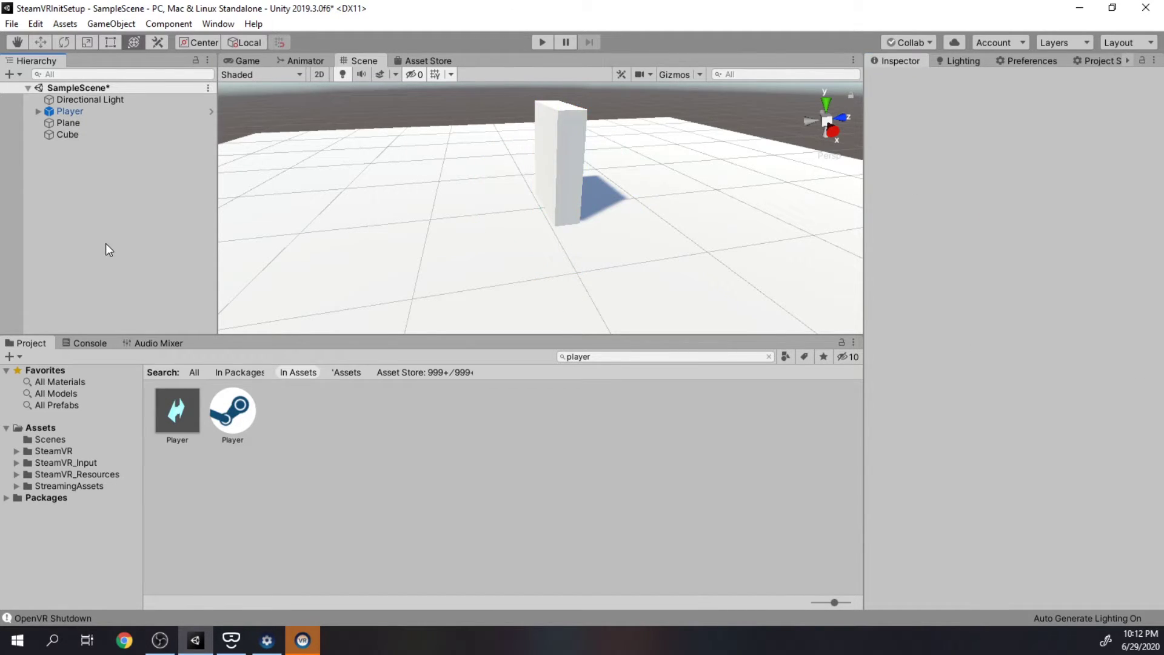
{"action": "scroll", "coordinate": [537, 152], "scroll_direction": "down", "scroll_amount": 3}
{"action": "scroll", "coordinate": [565, 182], "scroll_direction": "up", "scroll_amount": 2}
Nudge the Cube column slightly to the right, save the scene, and start Play mode.
{"action": "left_click", "coordinate": [121, 124]}
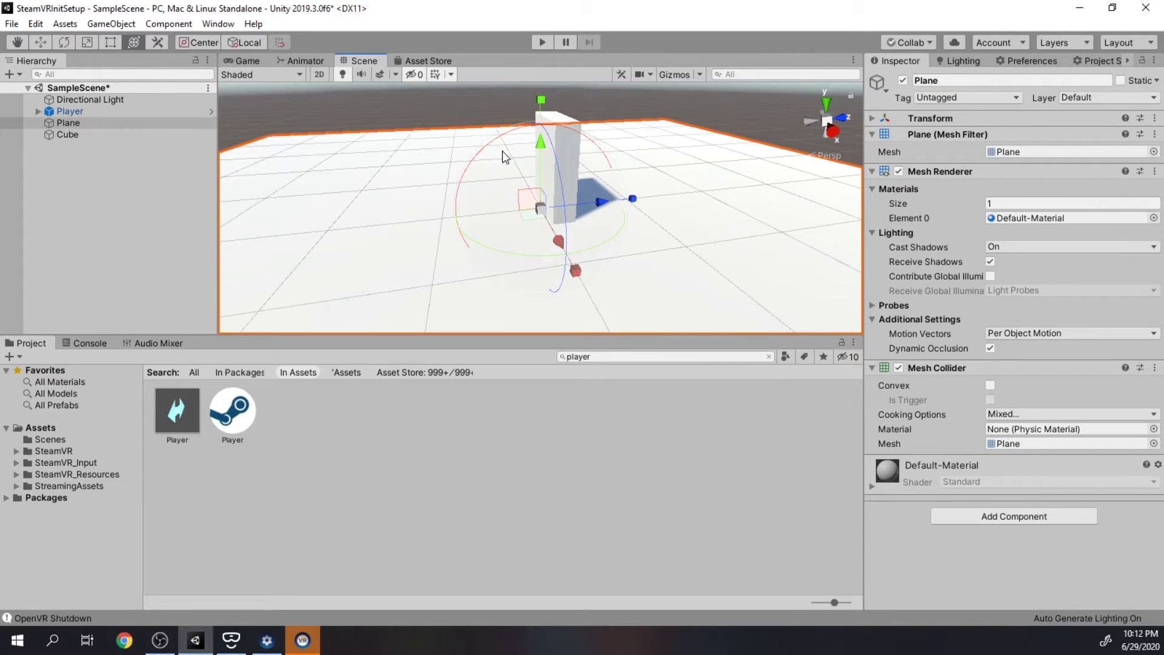
{"action": "left_click", "coordinate": [161, 135]}
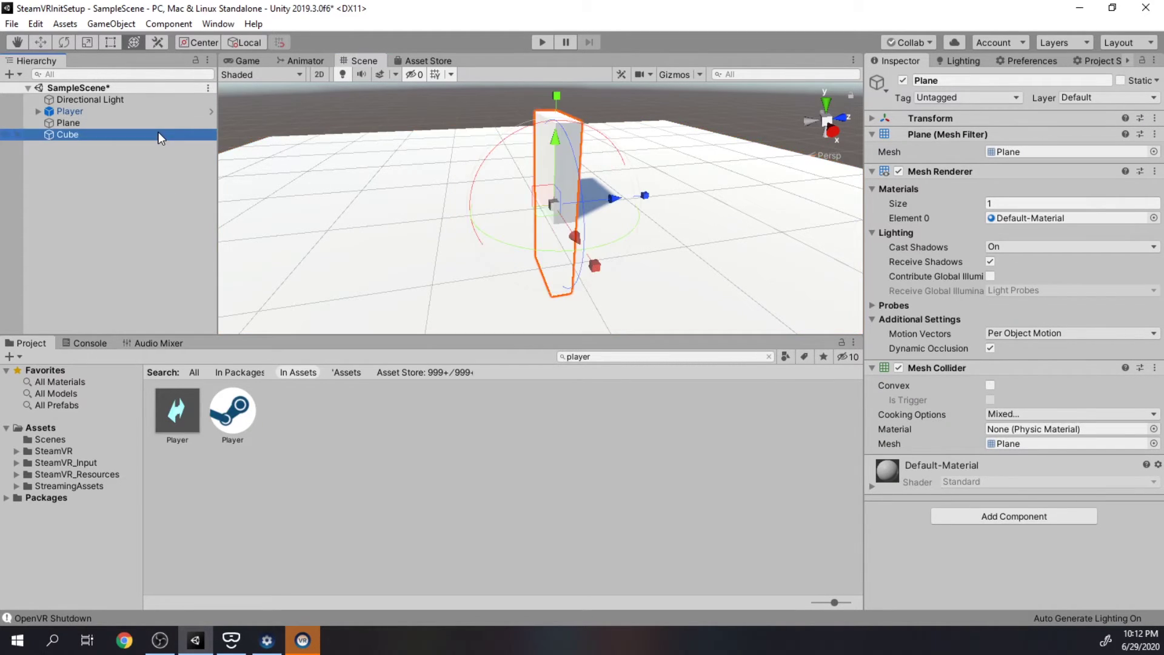
{"action": "left_click_drag", "start_coordinate": [614, 200], "coordinate": [619, 199]}
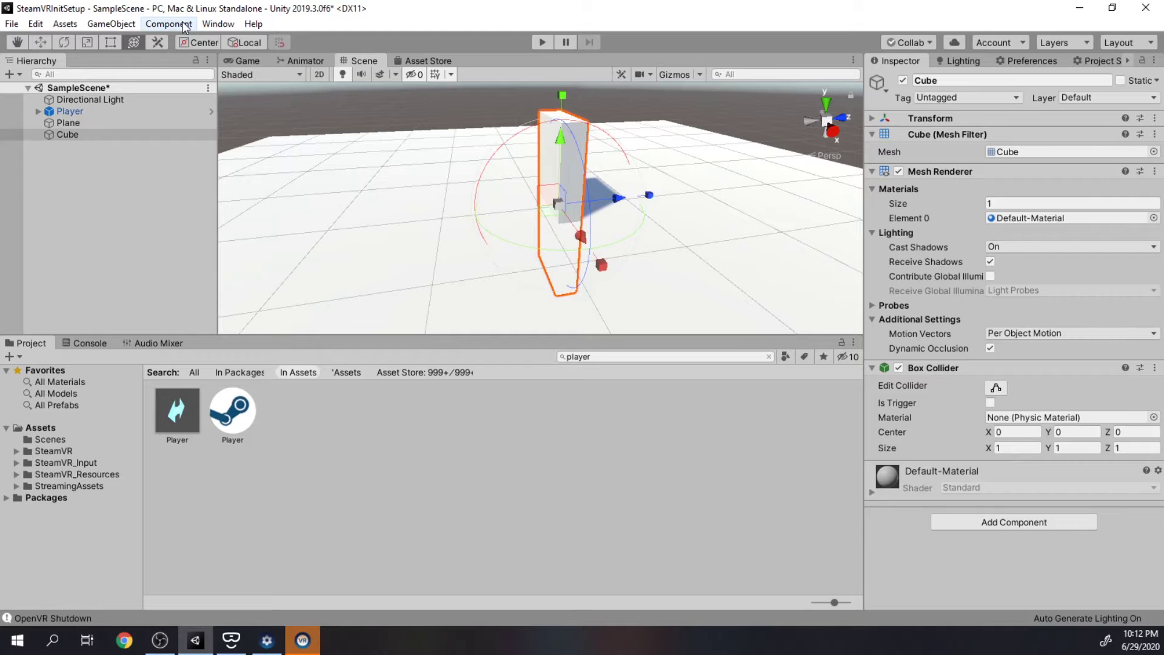
{"action": "key", "text": "ctrl+s"}
{"action": "left_click", "coordinate": [536, 42]}
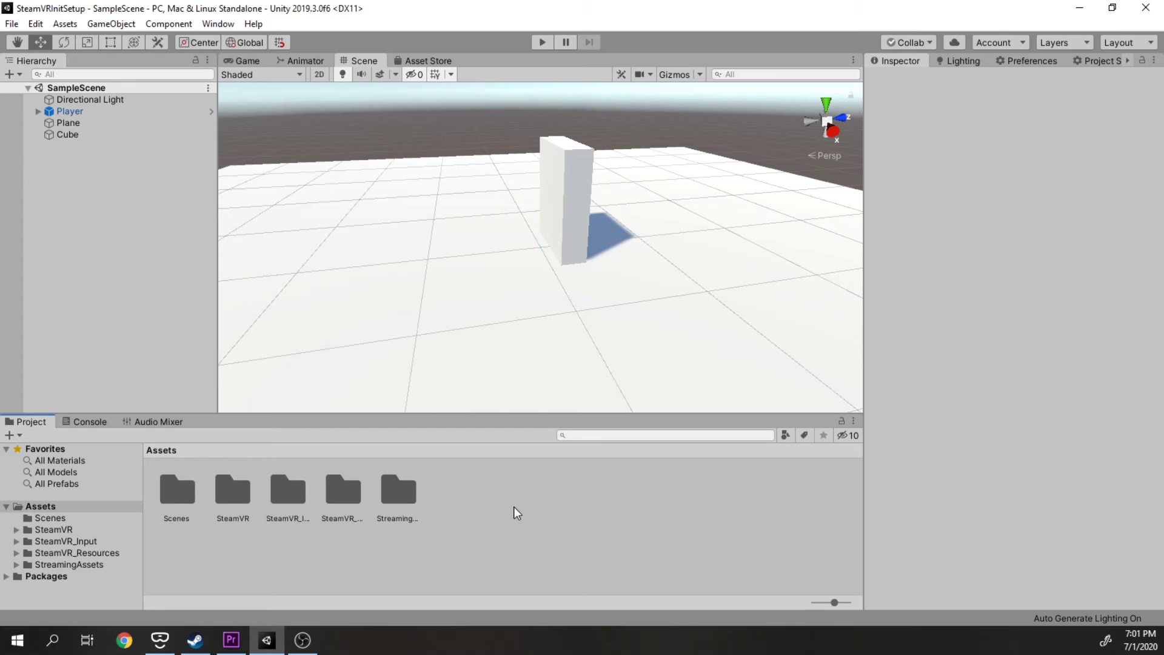
Remove the Plane's Mesh Collider and add a Box Collider via the 'box' component search.
{"action": "left_click", "coordinate": [338, 257]}
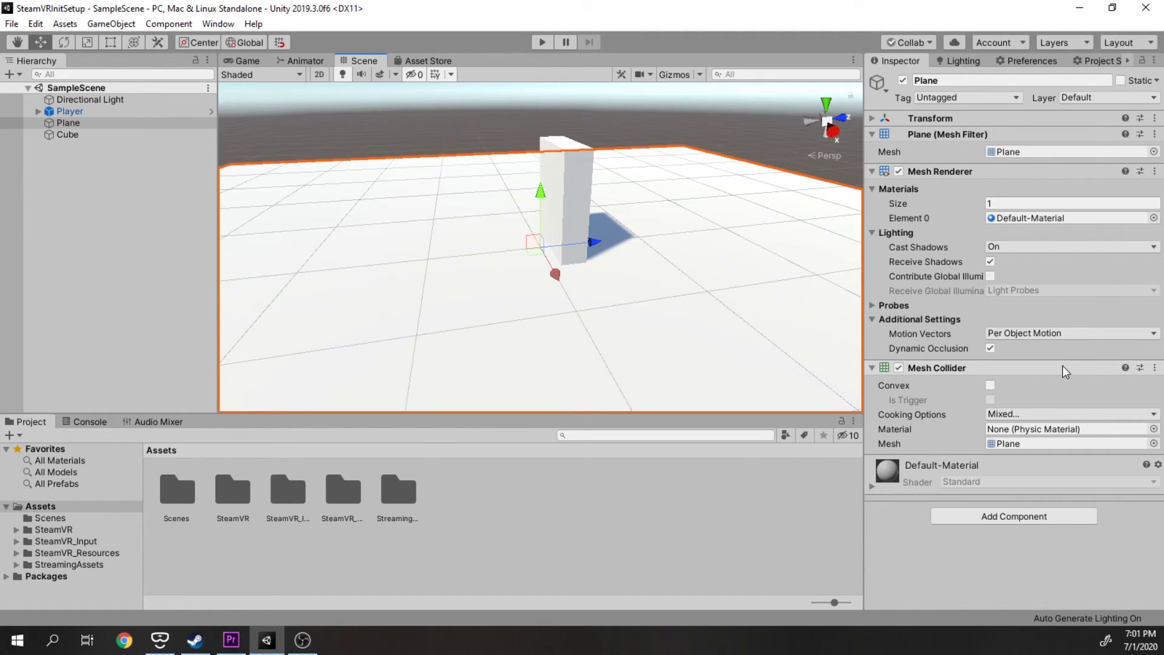
{"action": "right_click", "coordinate": [1127, 373]}
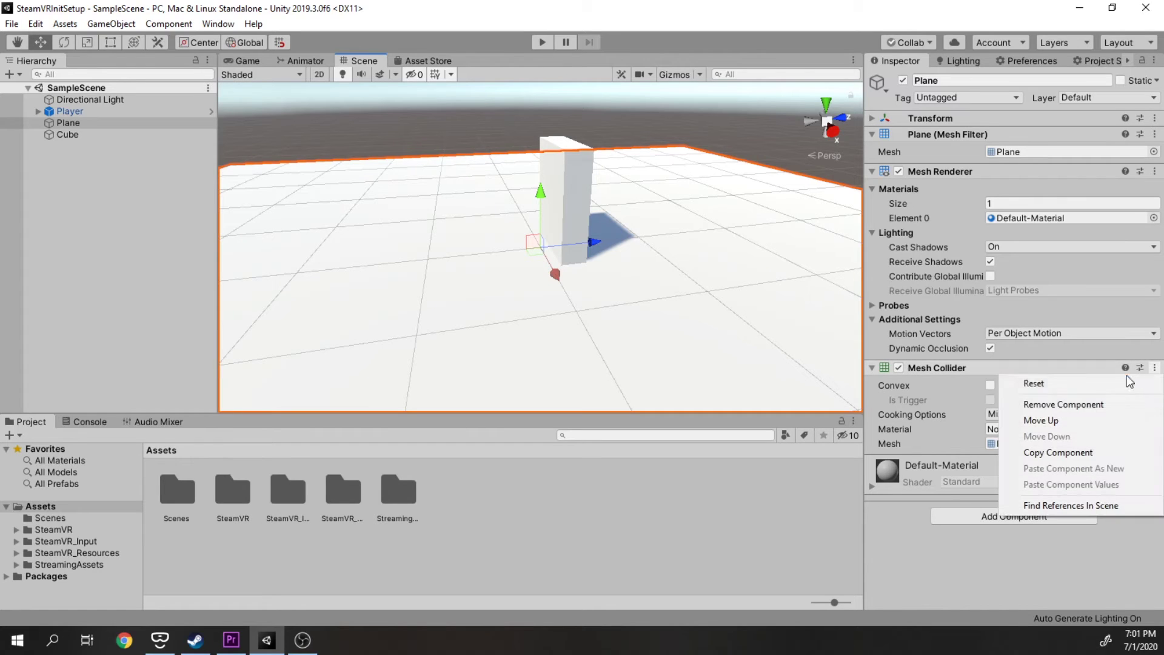
{"action": "left_click", "coordinate": [1100, 402]}
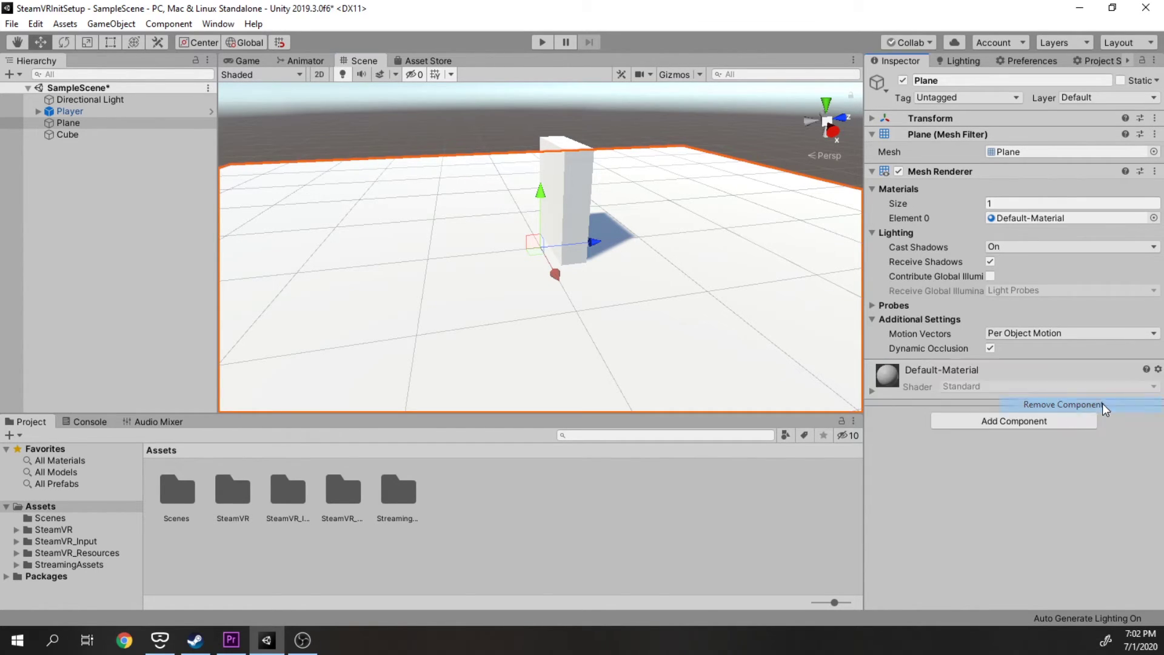
{"action": "left_click", "coordinate": [1032, 420]}
{"action": "type", "text": "box"}
{"action": "key", "text": "Return"}
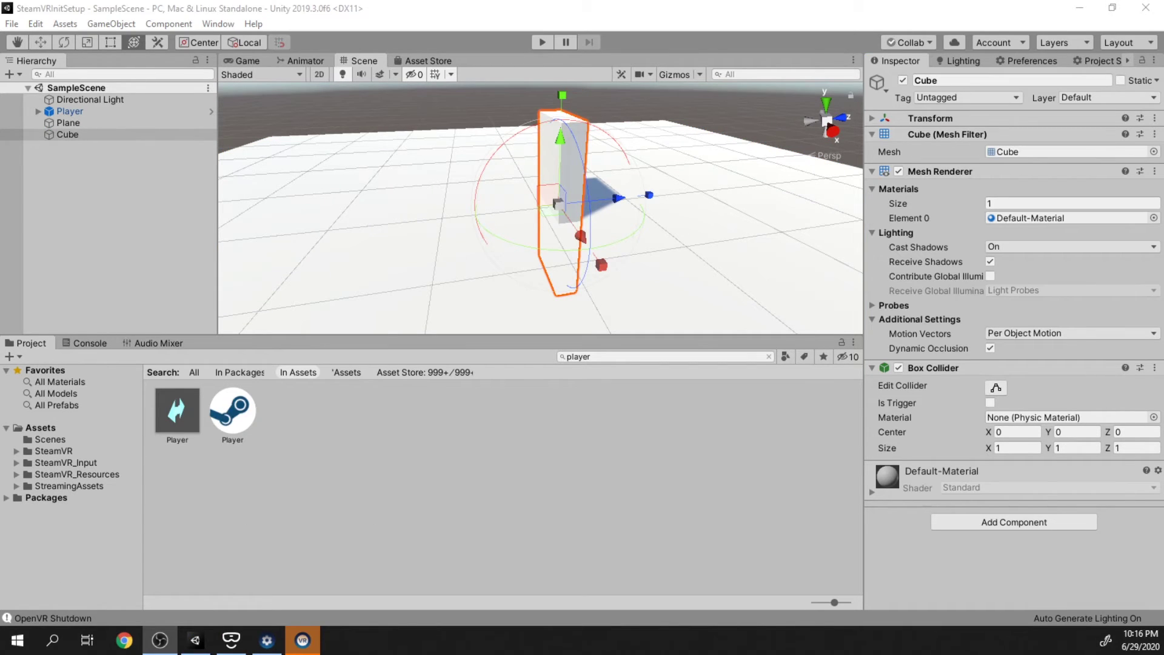
{"action": "left_click", "coordinate": [152, 120]}
{"action": "left_click", "coordinate": [151, 114]}
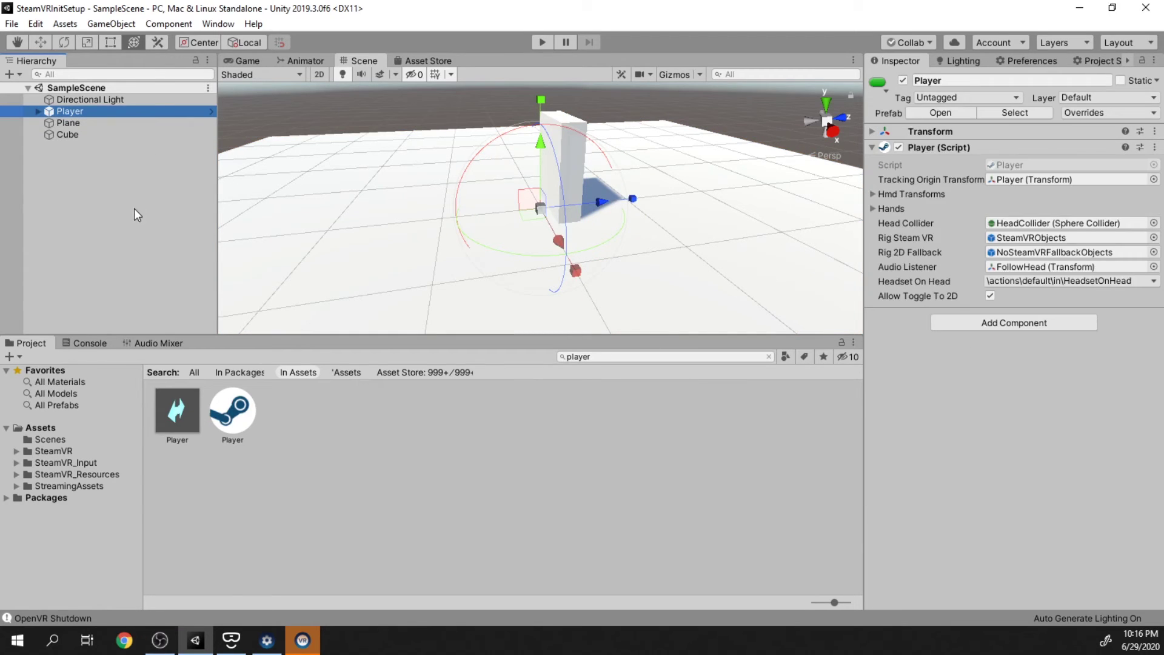
{"action": "left_click", "coordinate": [134, 214]}
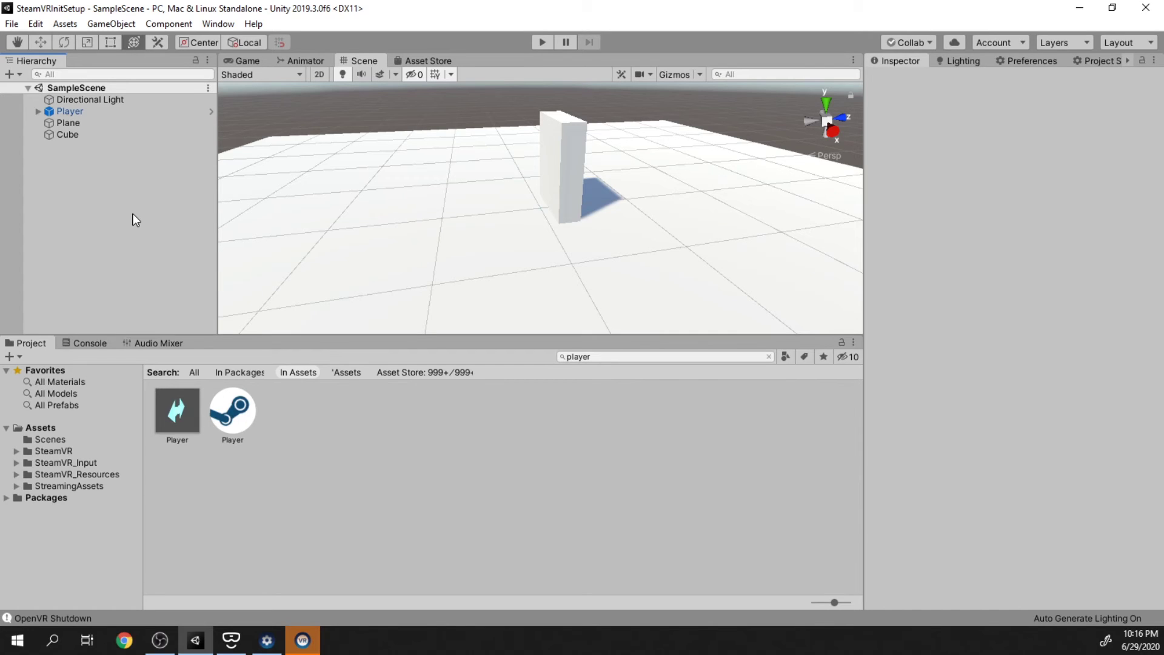
{"action": "left_click", "coordinate": [218, 25]}
{"action": "left_click", "coordinate": [111, 257]}
{"action": "left_click", "coordinate": [286, 218]}
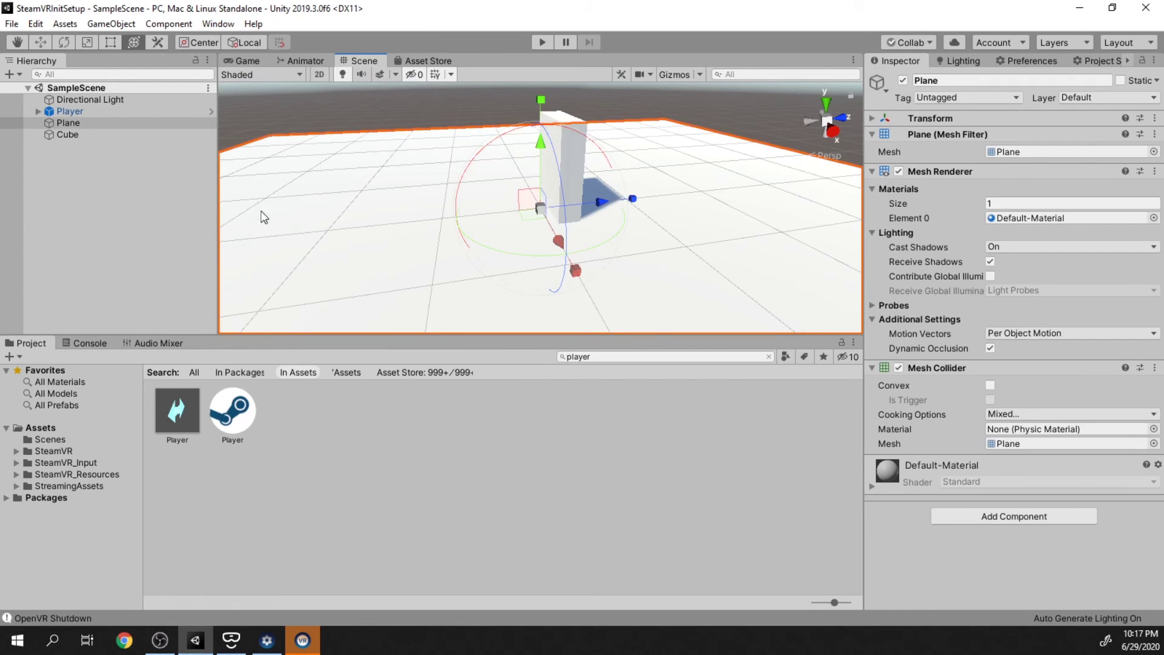
{"action": "left_click", "coordinate": [88, 137]}
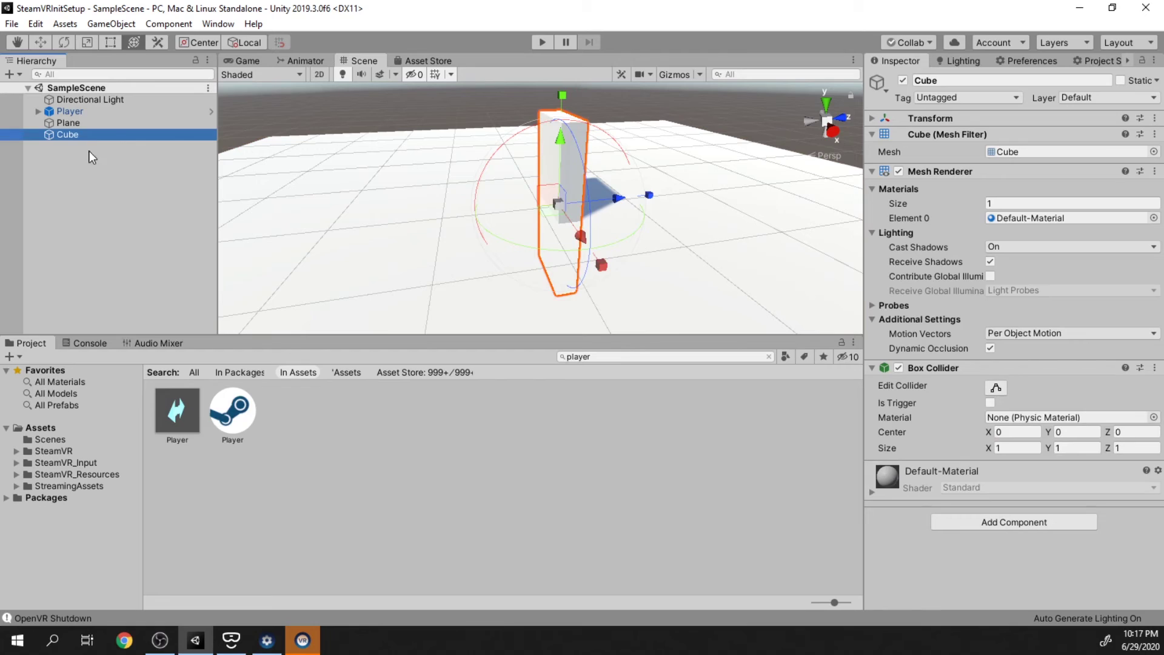